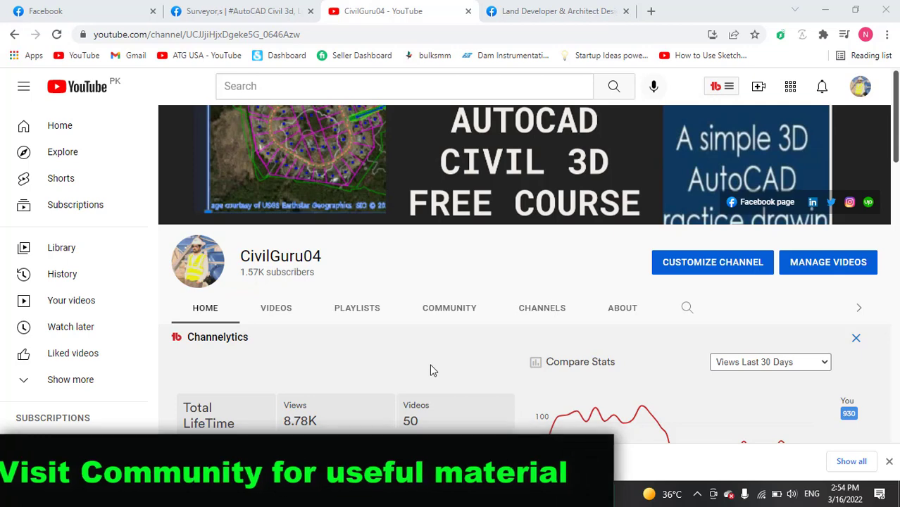
# Switch to Civil 3D and consult the boundary sketch 576_image8.jpg for the bearings and distances of its four sides.
pyautogui.click(559, 8)
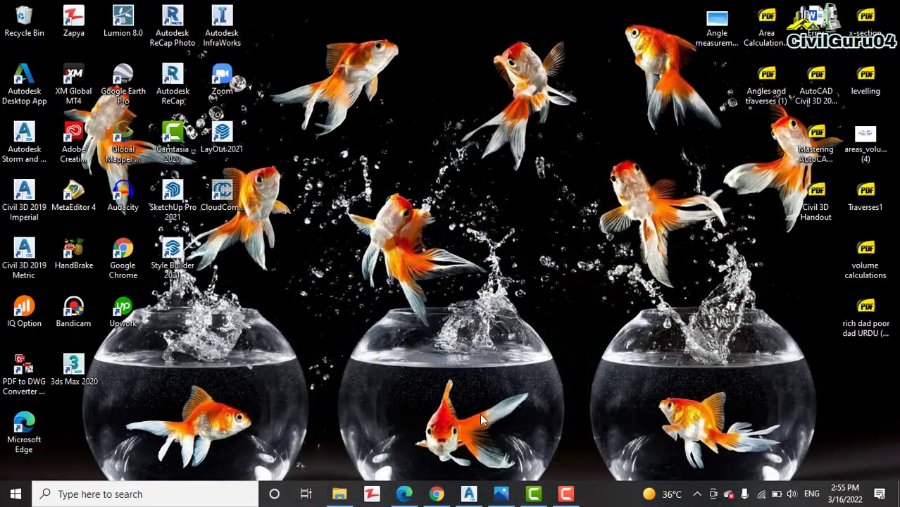
pyautogui.click(469, 493)
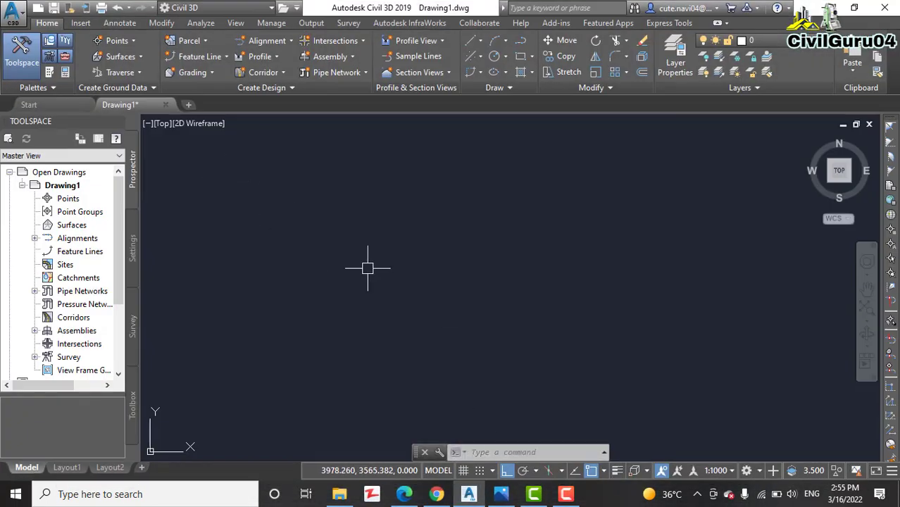
pyautogui.scroll(-2, 316, 207)
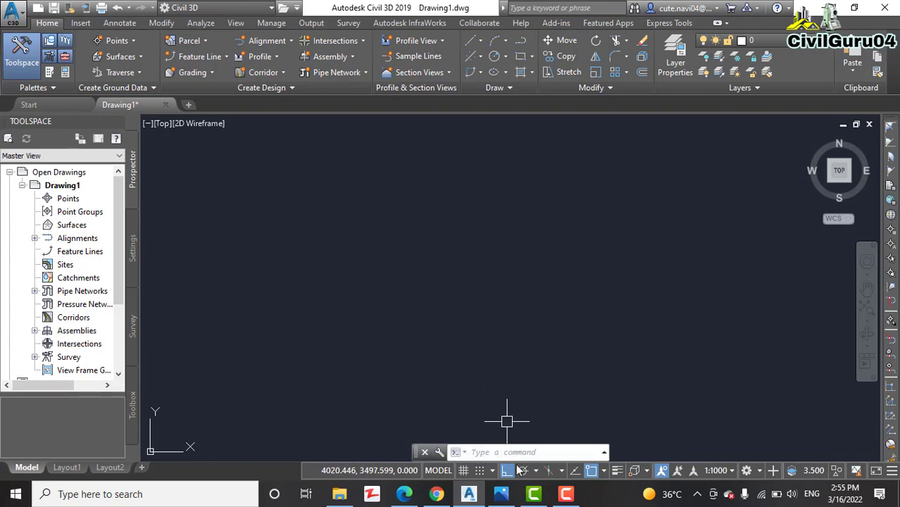
pyautogui.click(503, 493)
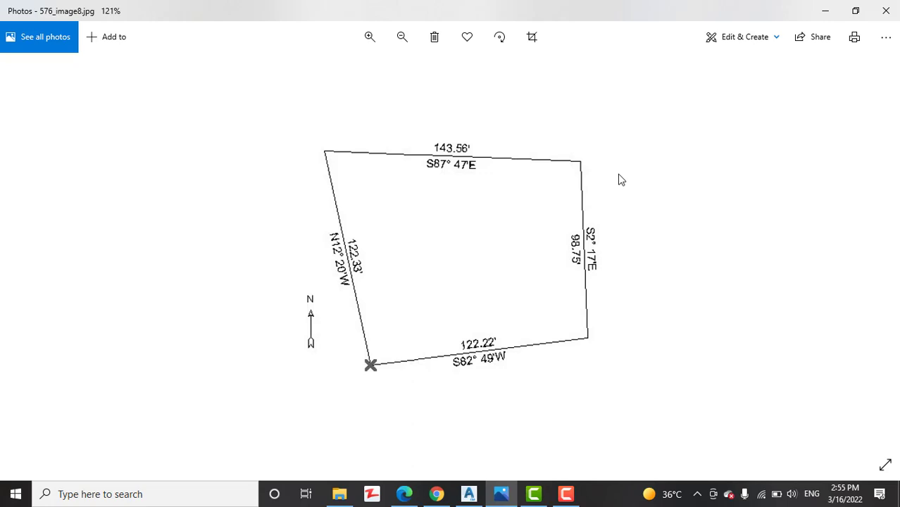
pyautogui.hotkey('alt', 'Tab')
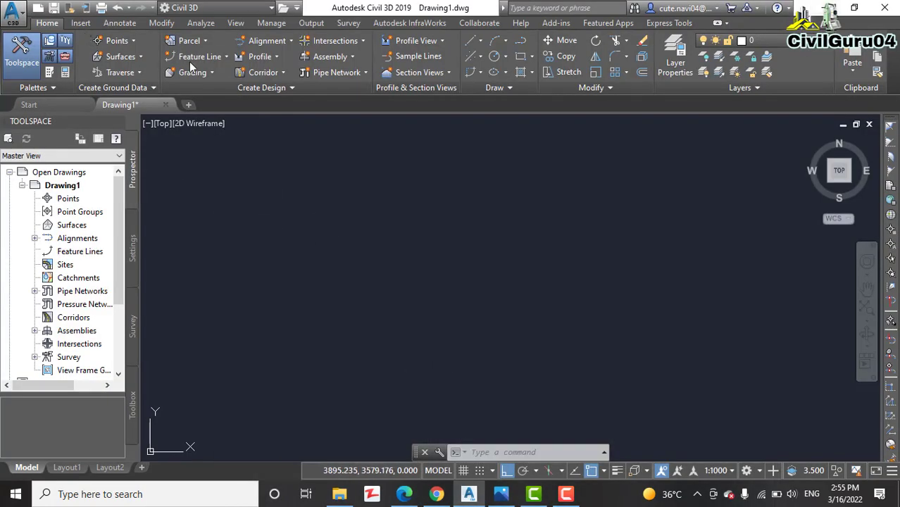
pyautogui.write('L')
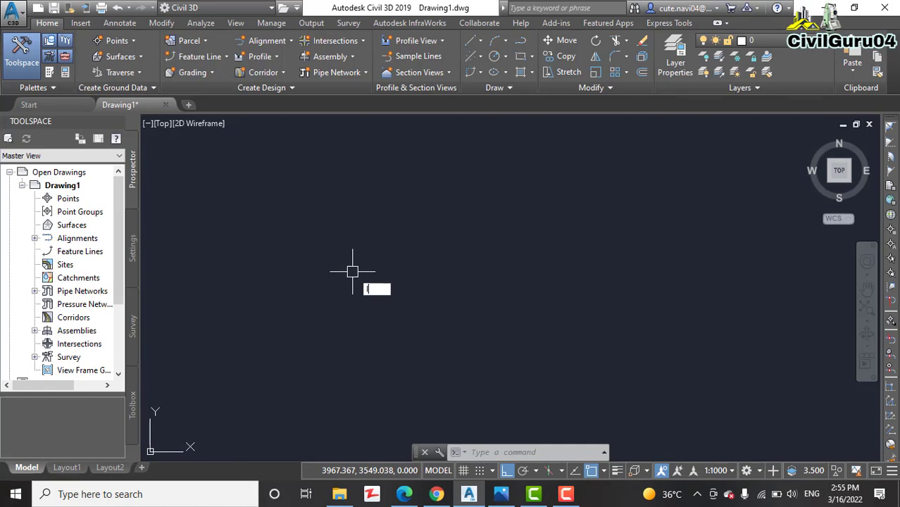
pyautogui.press('Return')
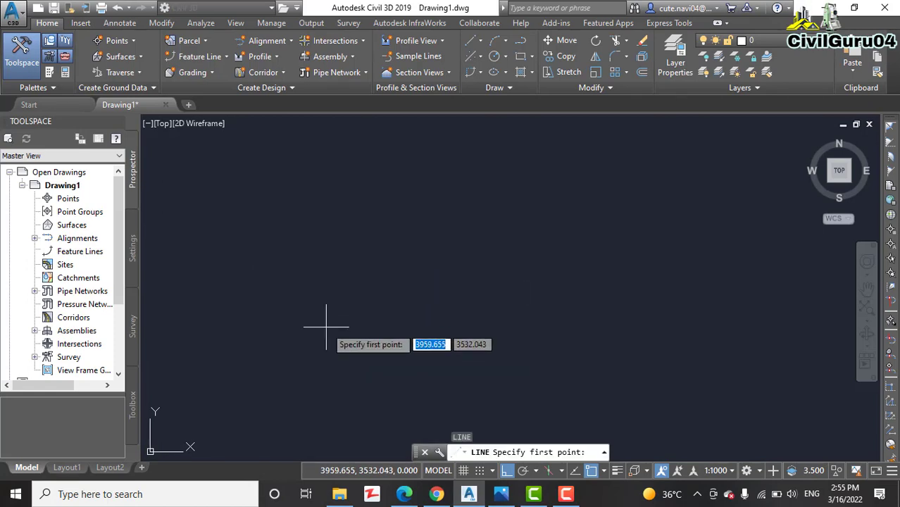
pyautogui.click(379, 321)
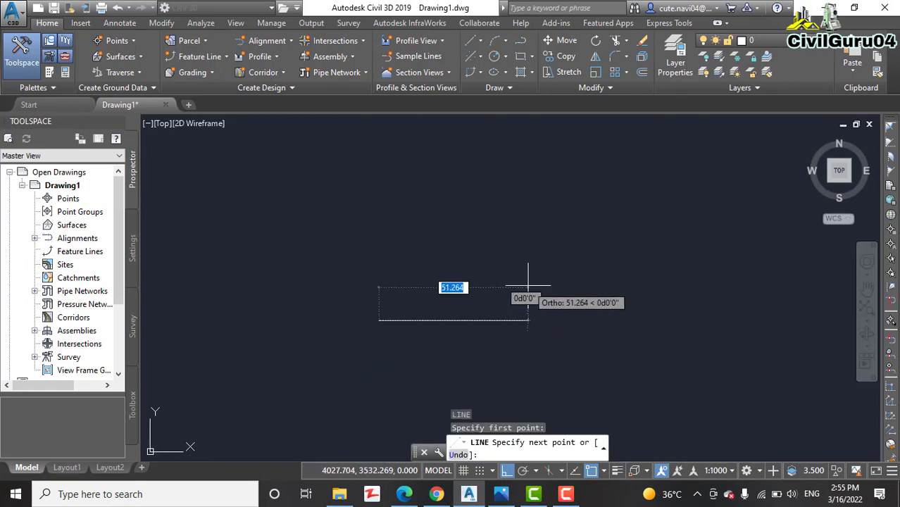
pyautogui.press('Escape')
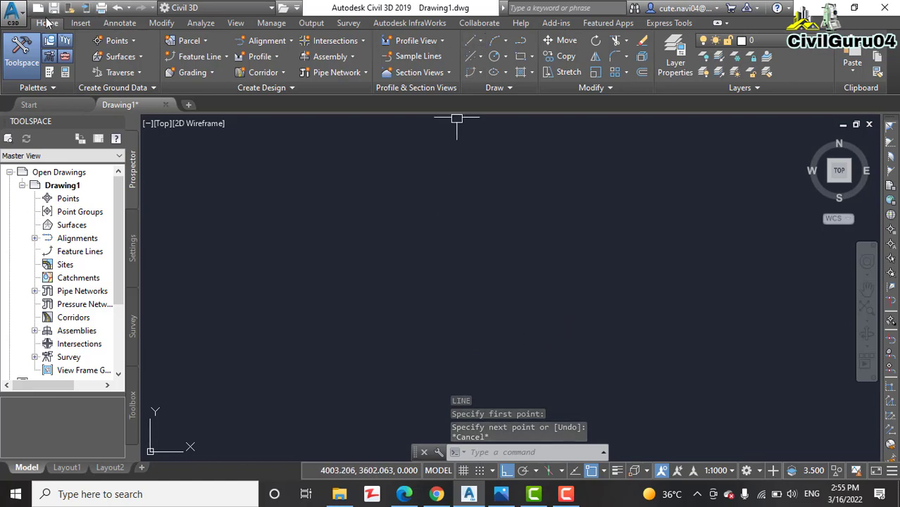
# Start a Create Line by Bearing from a point in the empty drawing and choose the NW quadrant, following the boundary sketch.
pyautogui.click(477, 43)
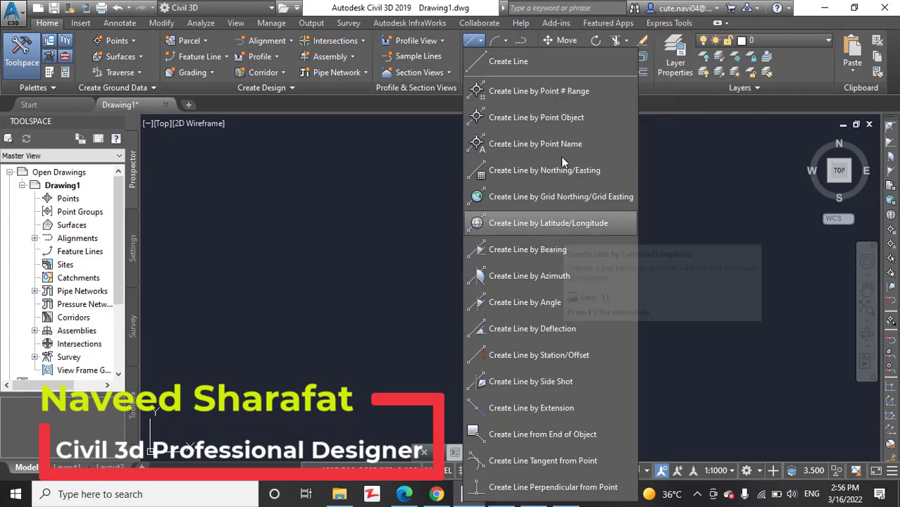
pyautogui.click(535, 252)
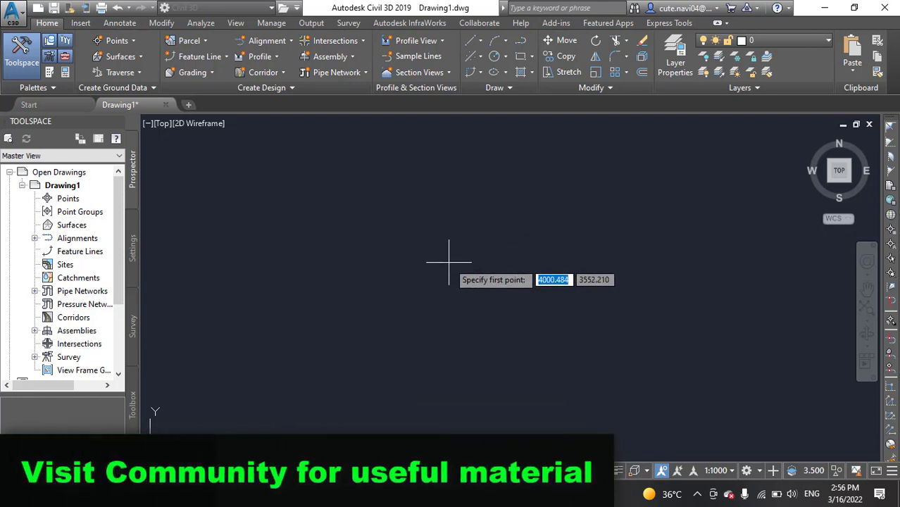
pyautogui.click(448, 259)
pyautogui.write("'BD")
pyautogui.press('Return')
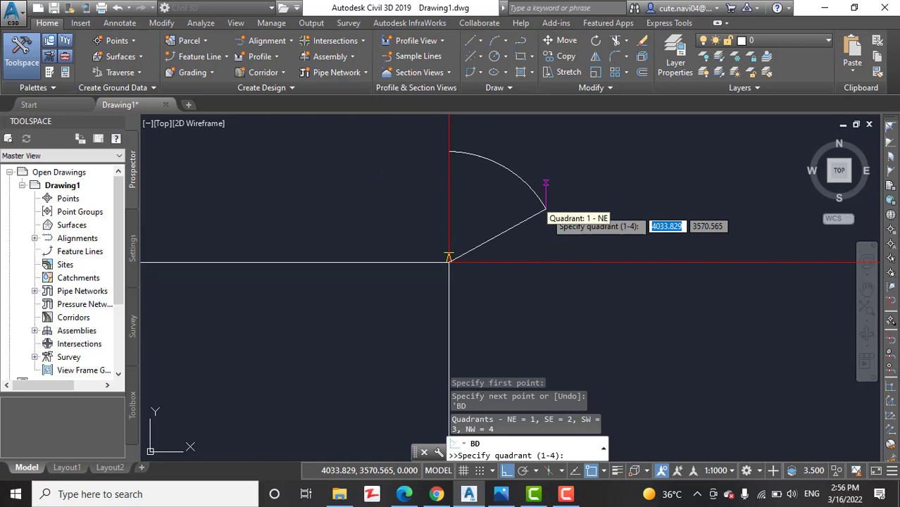
pyautogui.moveTo(508, 495)
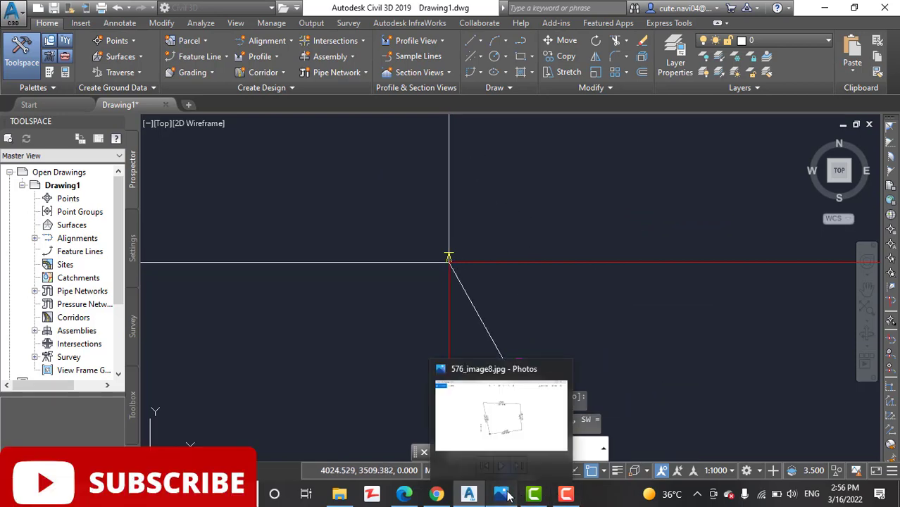
pyautogui.click(501, 400)
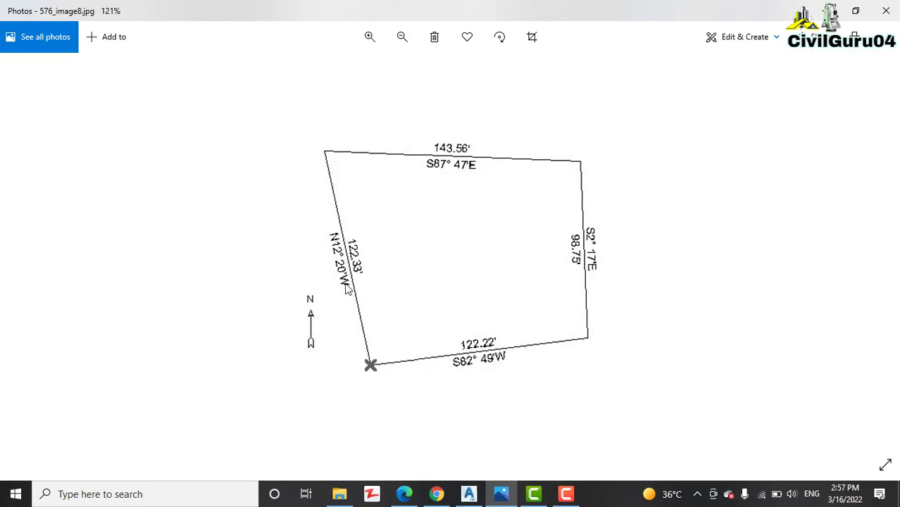
pyautogui.click(500, 493)
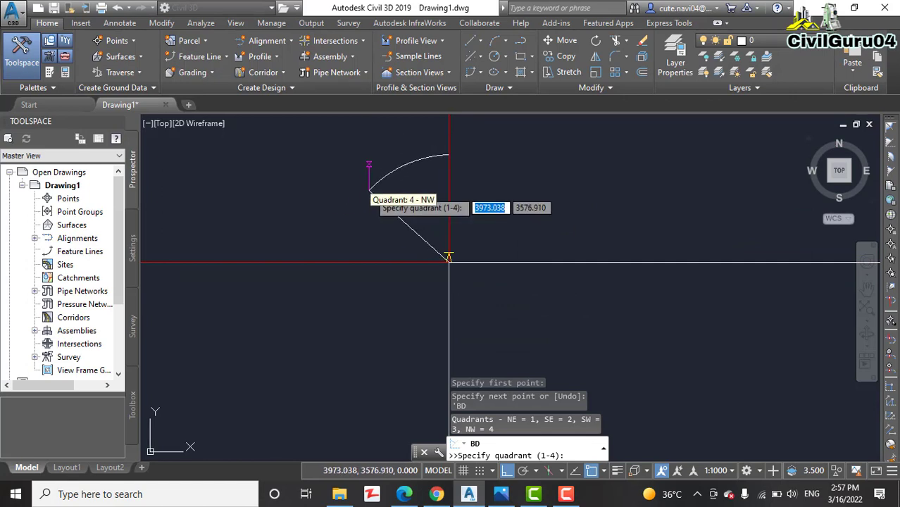
pyautogui.click(369, 189)
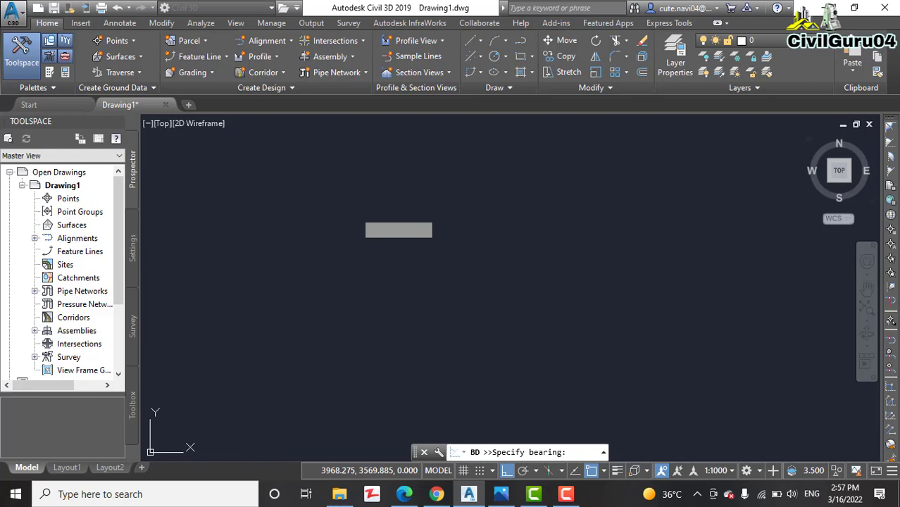
# Check the sketch's western side and set the first line's bearing to 12d20'.
pyautogui.moveTo(432, 257); pyautogui.dragTo(522, 361, button='middle')
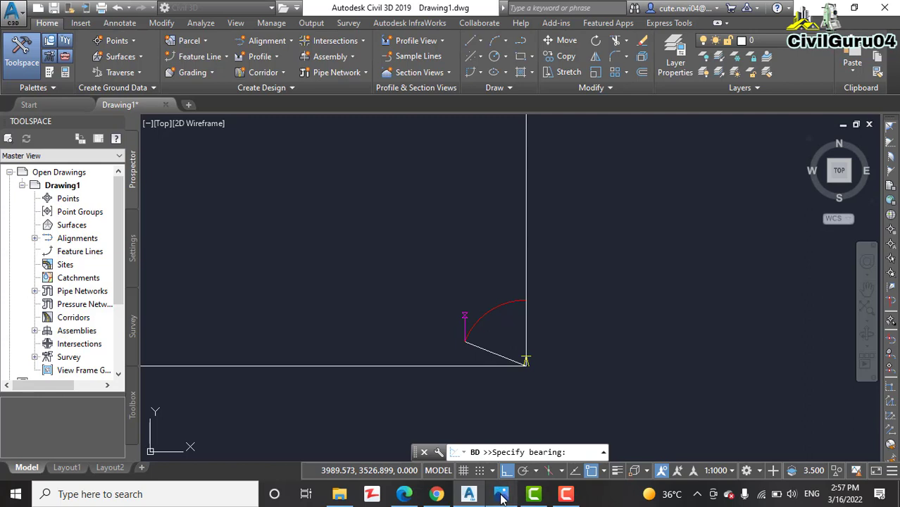
pyautogui.moveTo(502, 495)
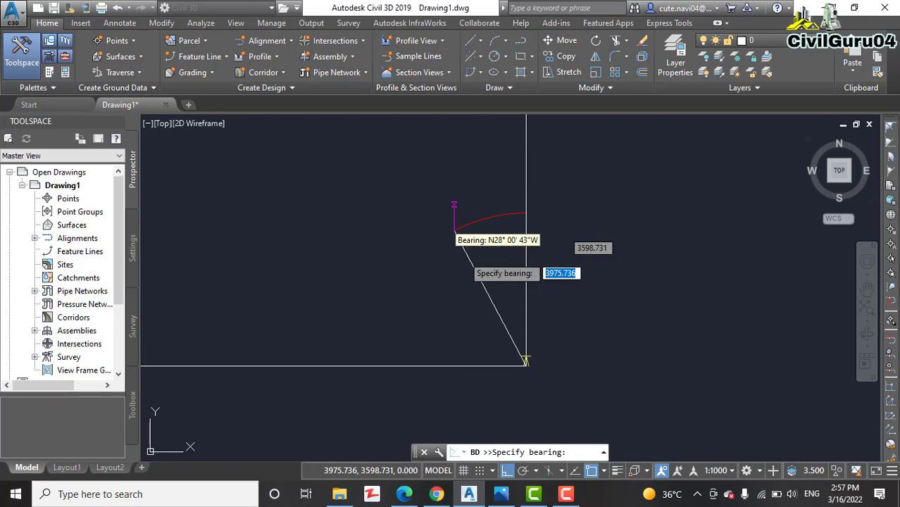
pyautogui.click(502, 495)
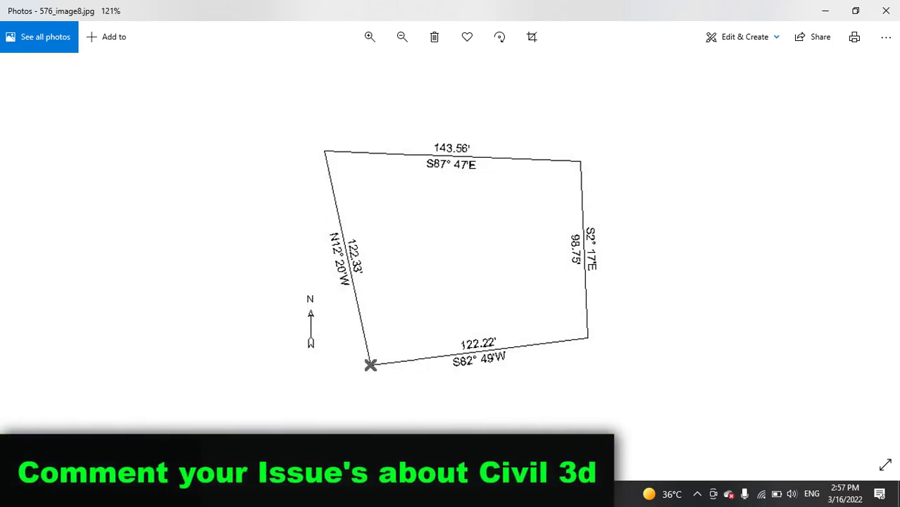
pyautogui.moveTo(501, 493)
pyautogui.hotkey('alt', 'Tab')
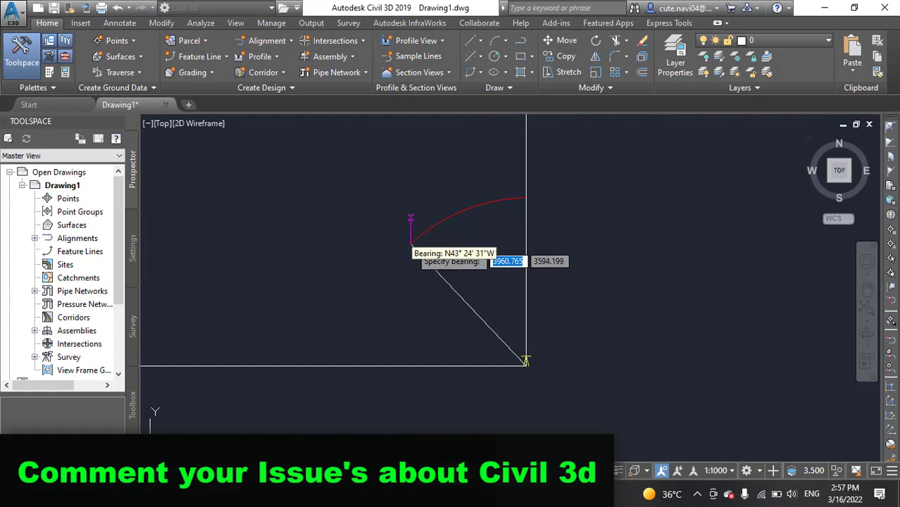
pyautogui.write('12d')
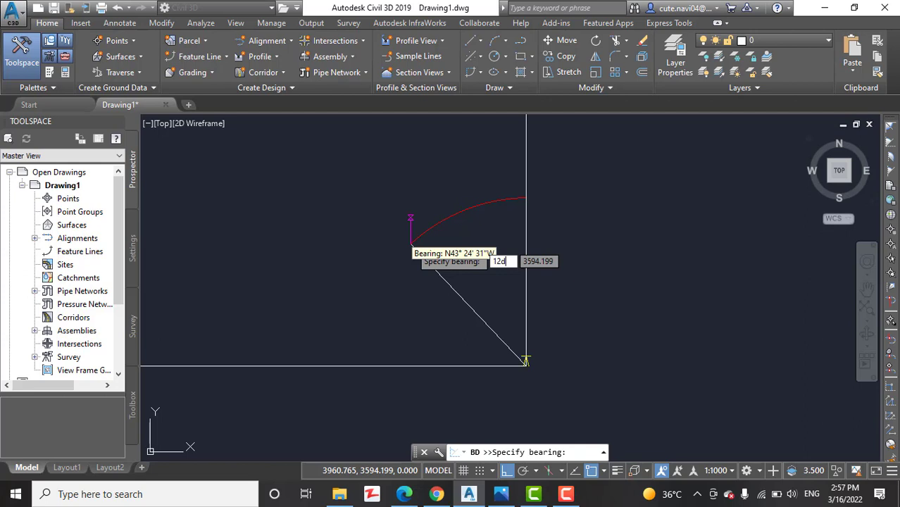
pyautogui.write("20'")
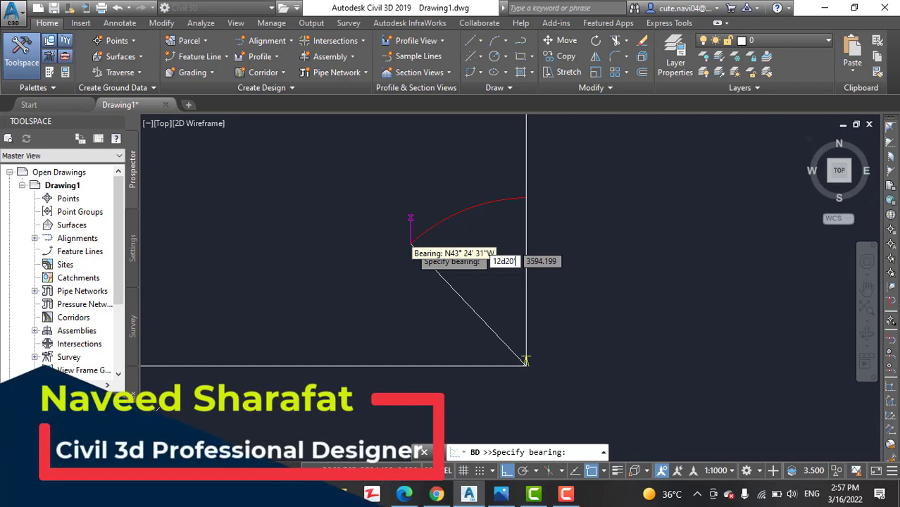
pyautogui.press('Return')
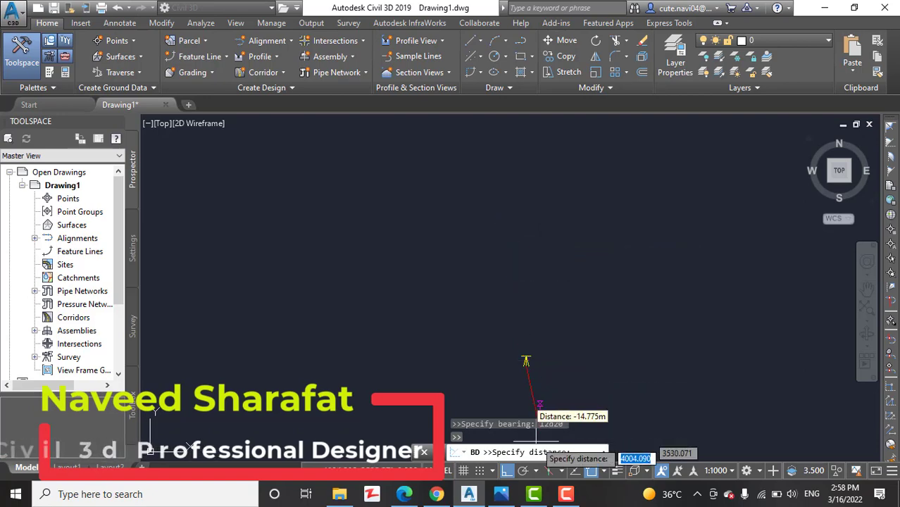
# Check the western side's length in the sketch and set the first line's distance to 122.33.
pyautogui.click(503, 494)
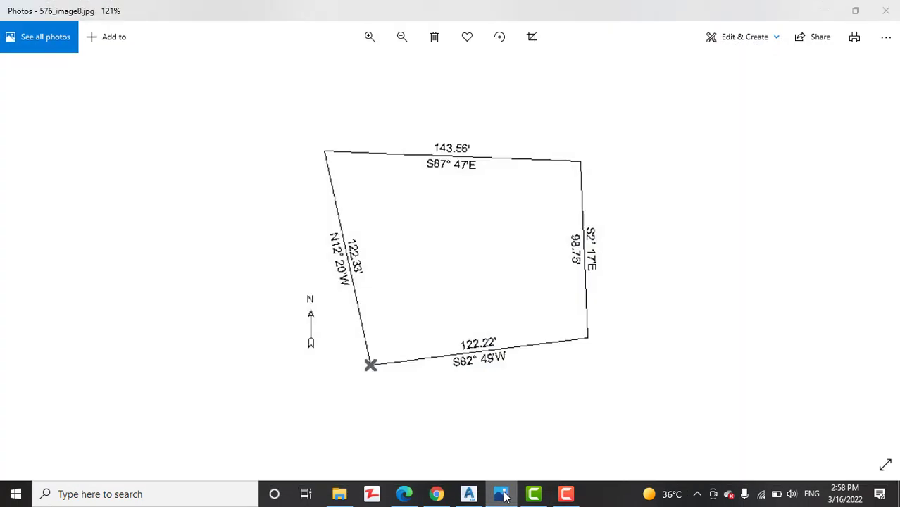
pyautogui.click(503, 494)
pyautogui.click(503, 494)
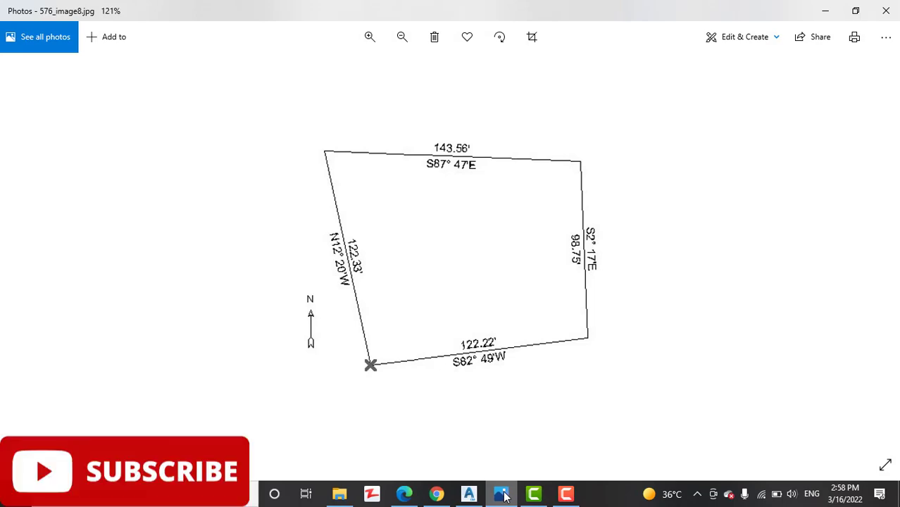
pyautogui.click(502, 494)
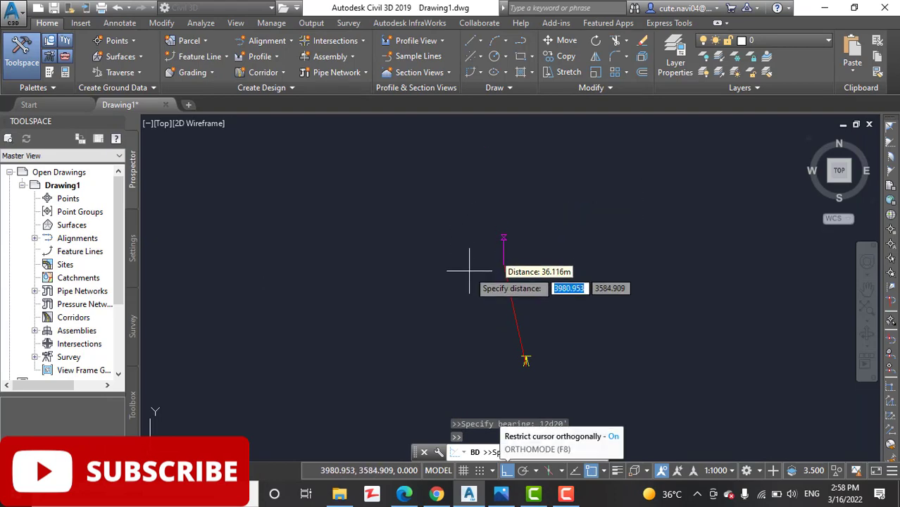
pyautogui.click(511, 496)
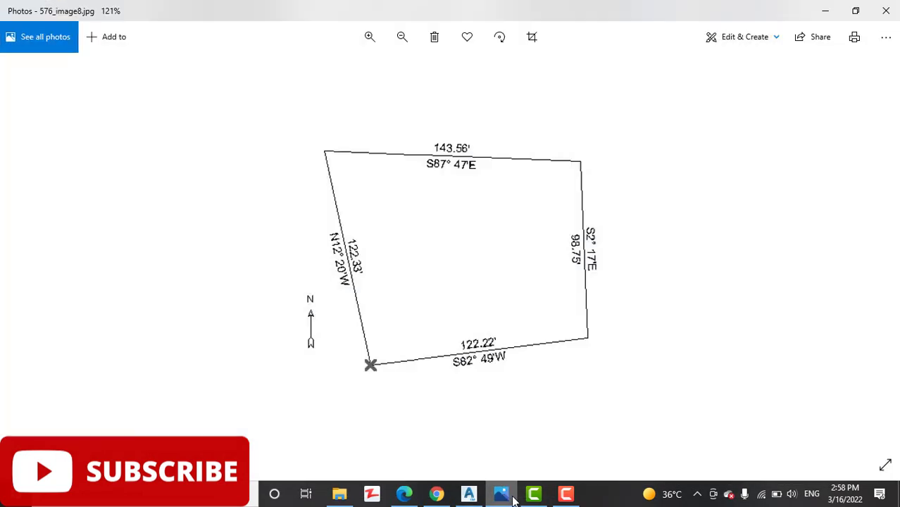
pyautogui.click(513, 499)
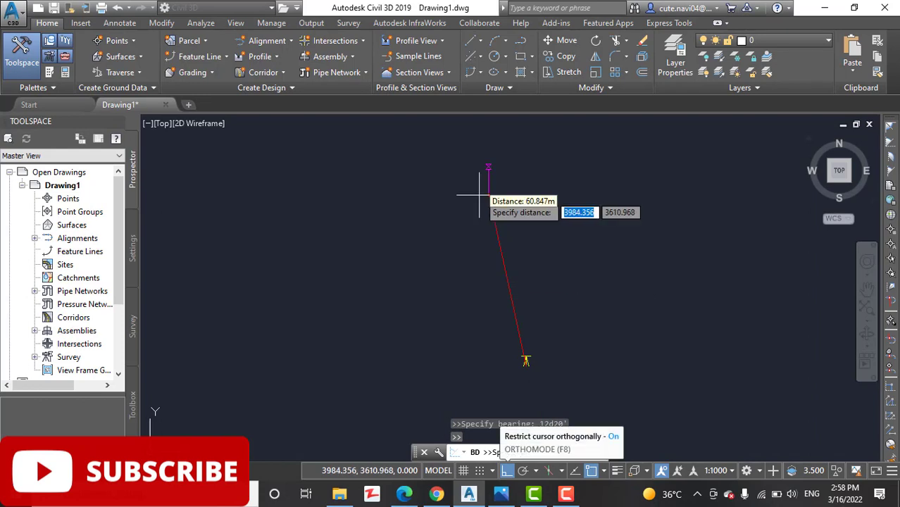
pyautogui.write('122.33')
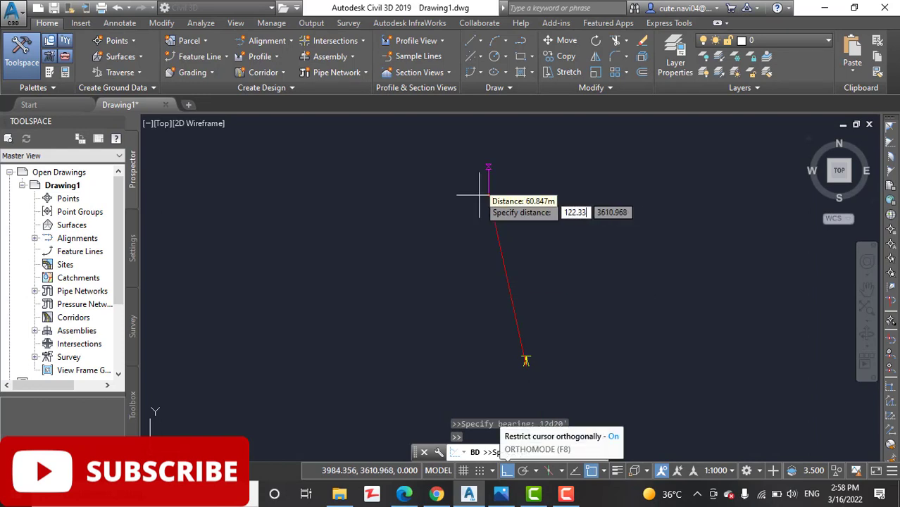
pyautogui.press('Return')
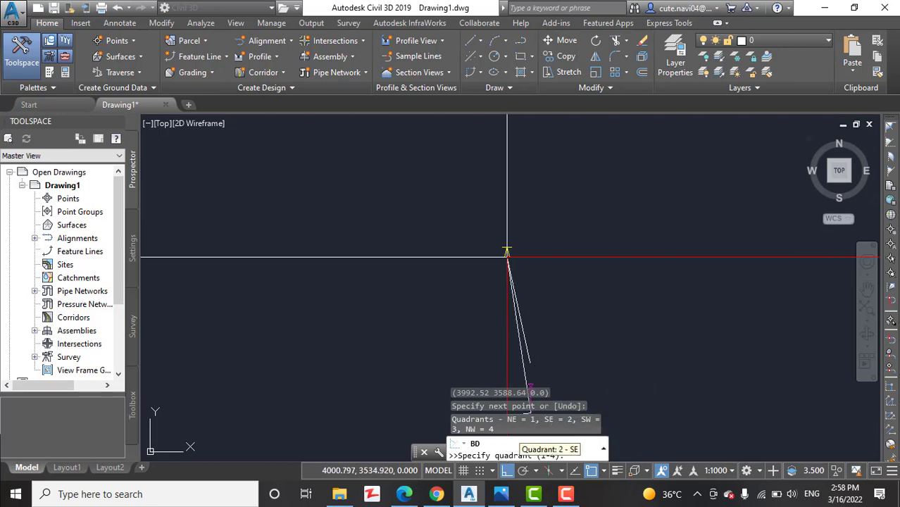
# Check the sketch's northern side and choose the SE quadrant for the second line.
pyautogui.click(501, 494)
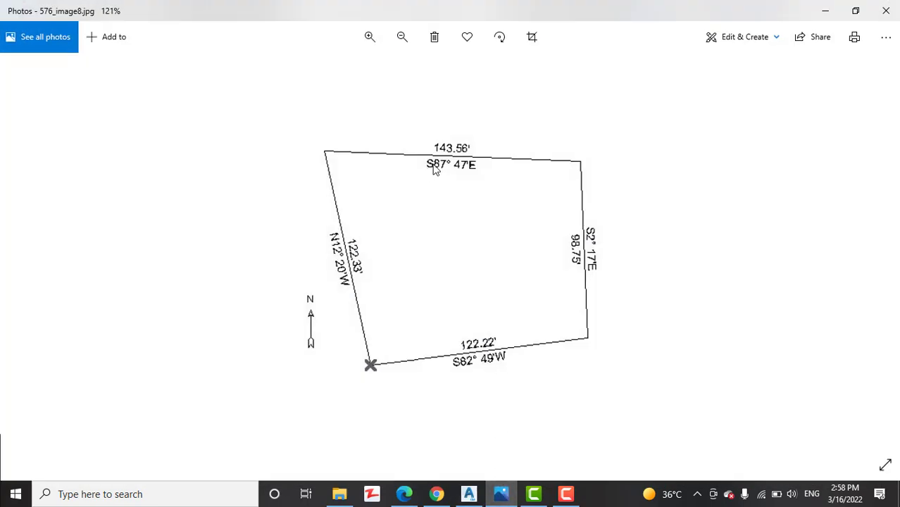
pyautogui.click(503, 493)
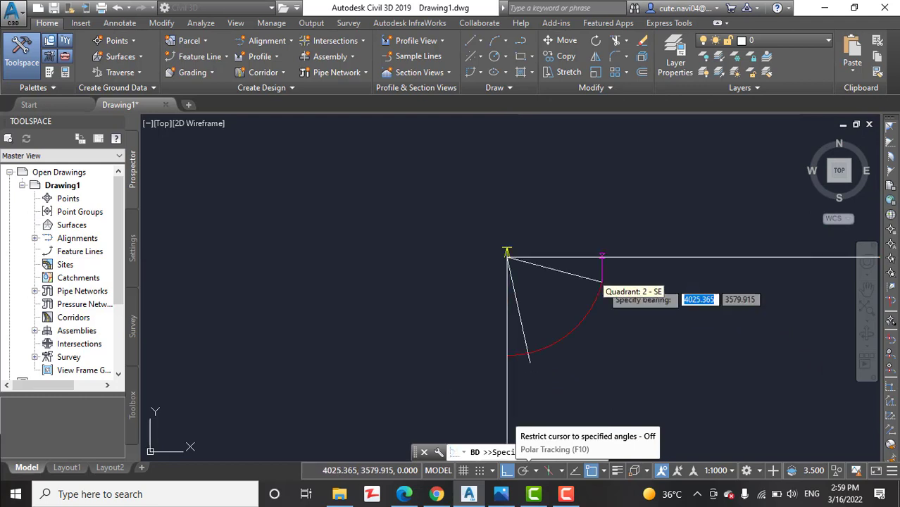
pyautogui.click(599, 286)
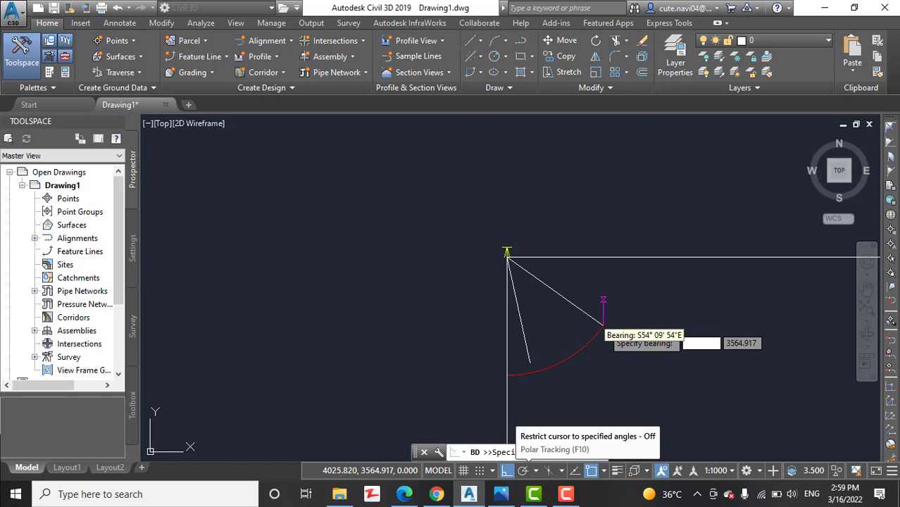
# Check the northern side's bearing in the sketch and set the second line's bearing to 87d47'.
pyautogui.click(501, 494)
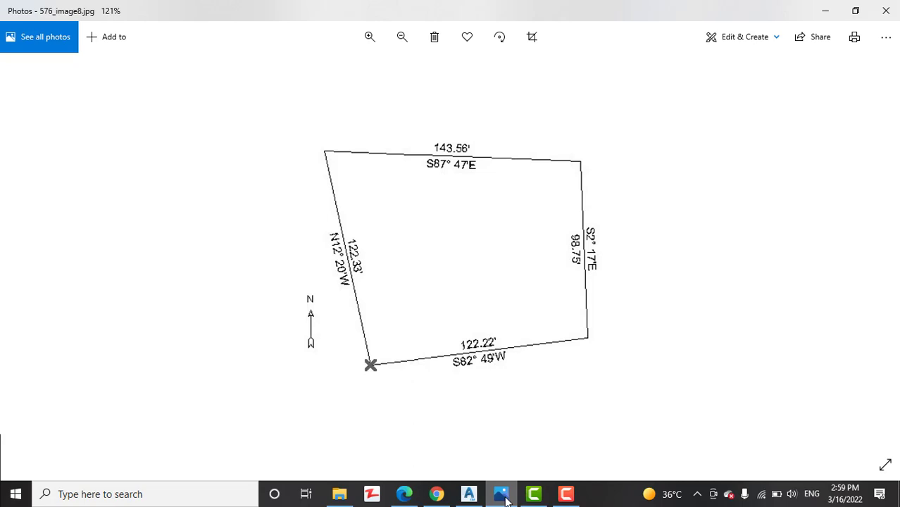
pyautogui.click(503, 496)
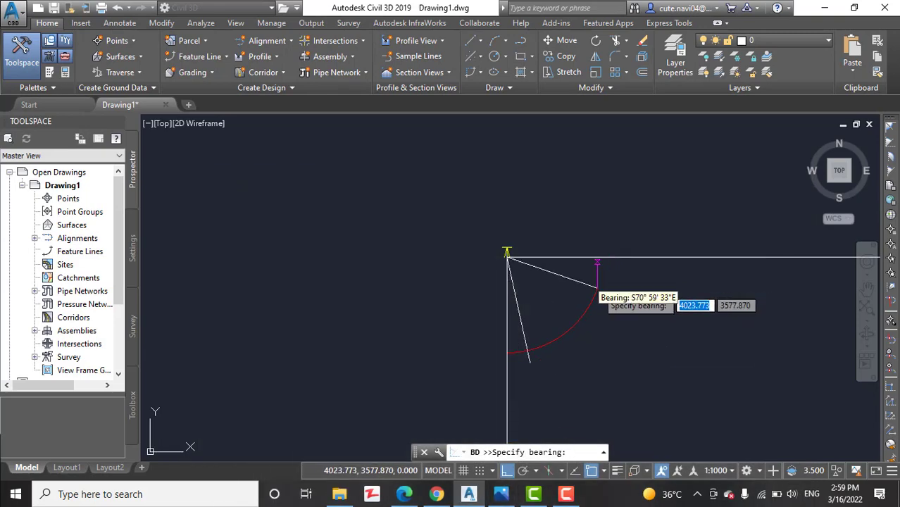
pyautogui.click(500, 494)
pyautogui.click(500, 494)
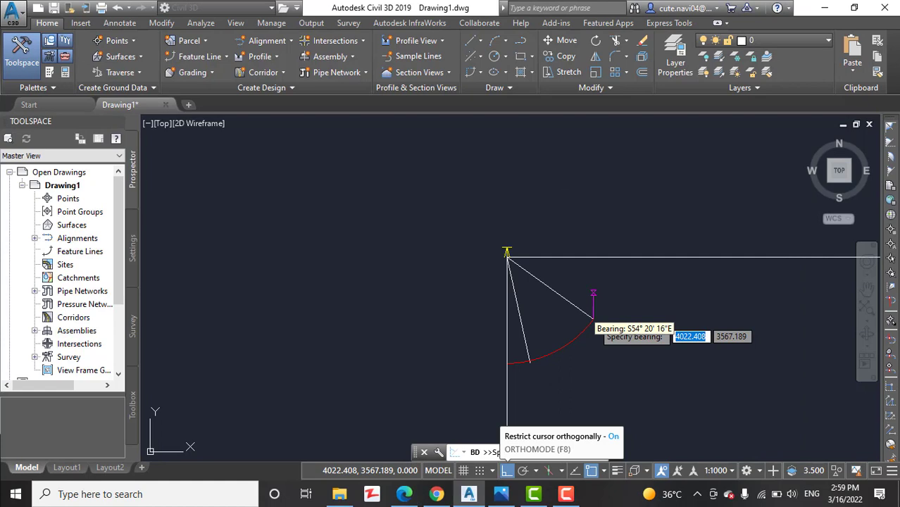
pyautogui.write('87')
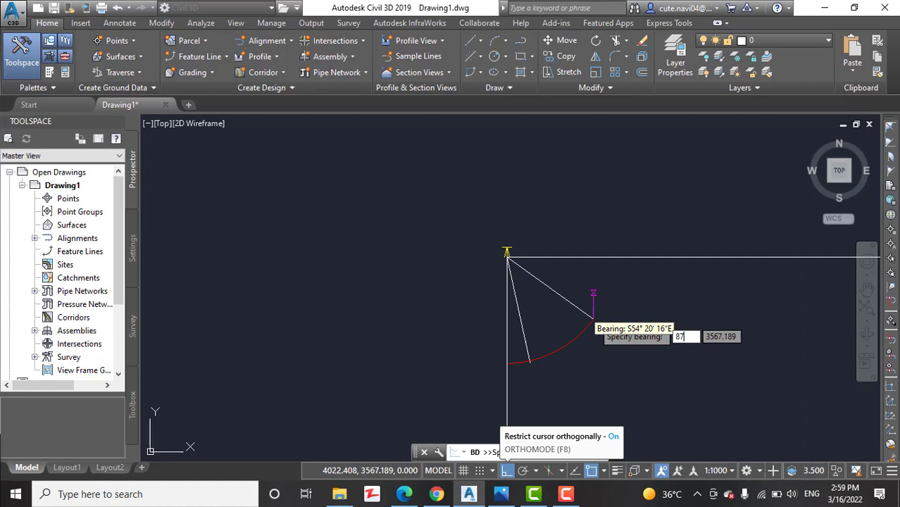
pyautogui.write('d47')
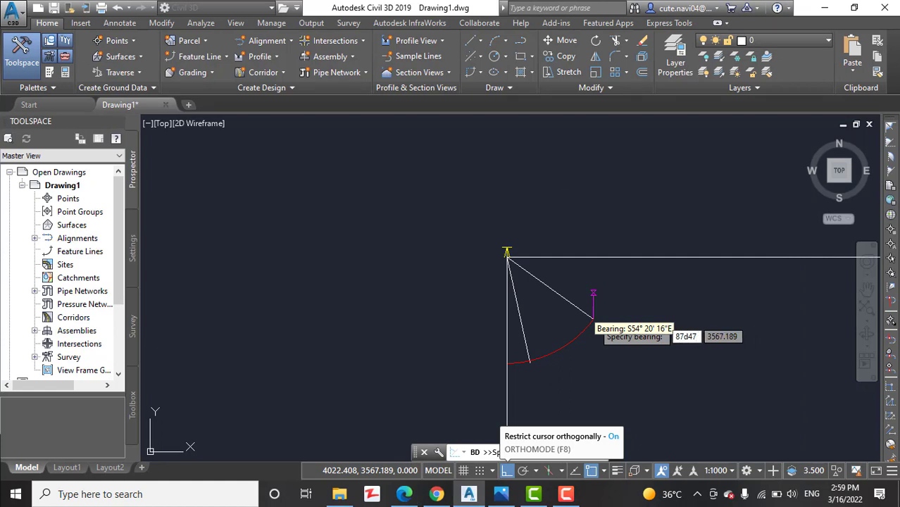
pyautogui.write("'")
pyautogui.press('Return')
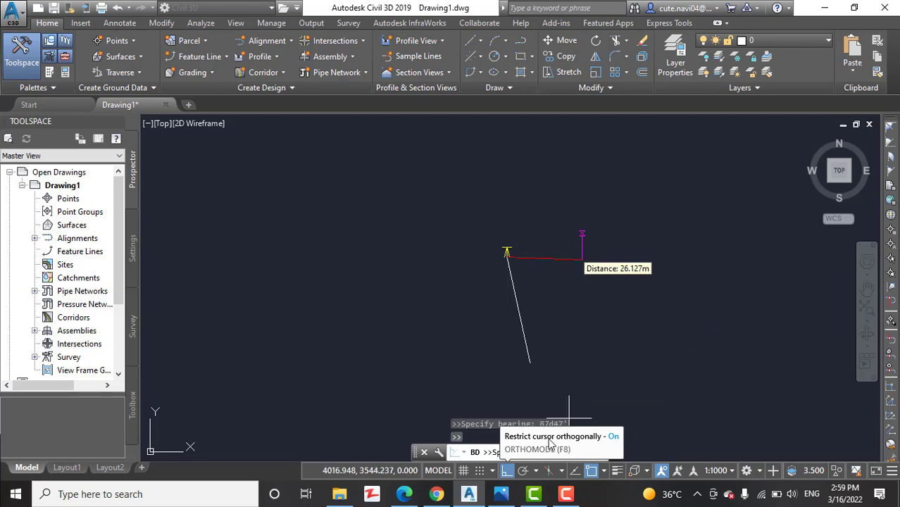
# Check the northern side's length in the sketch and set the second line's distance to 143.56.
pyautogui.click(508, 495)
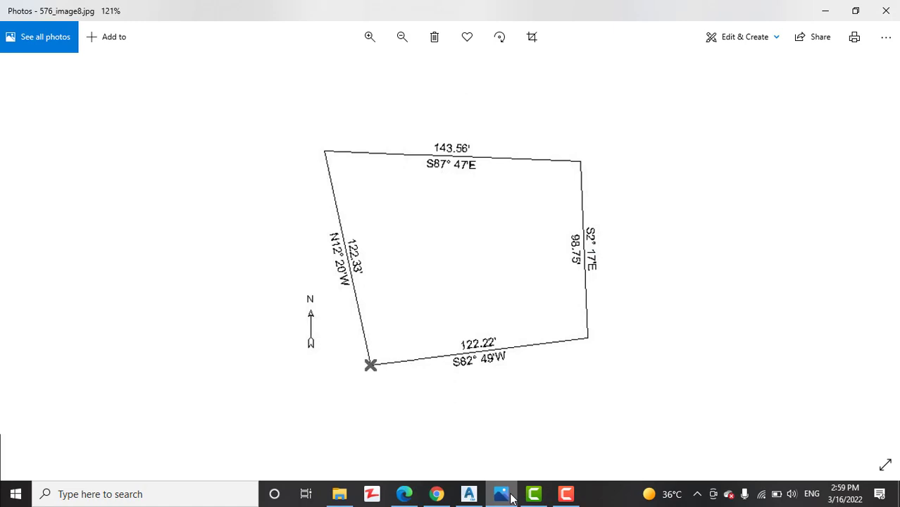
pyautogui.click(509, 495)
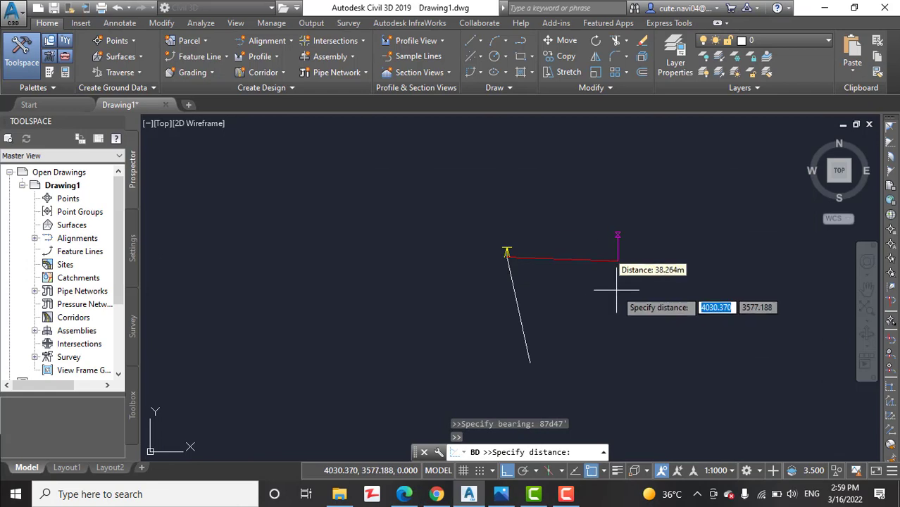
pyautogui.write('143')
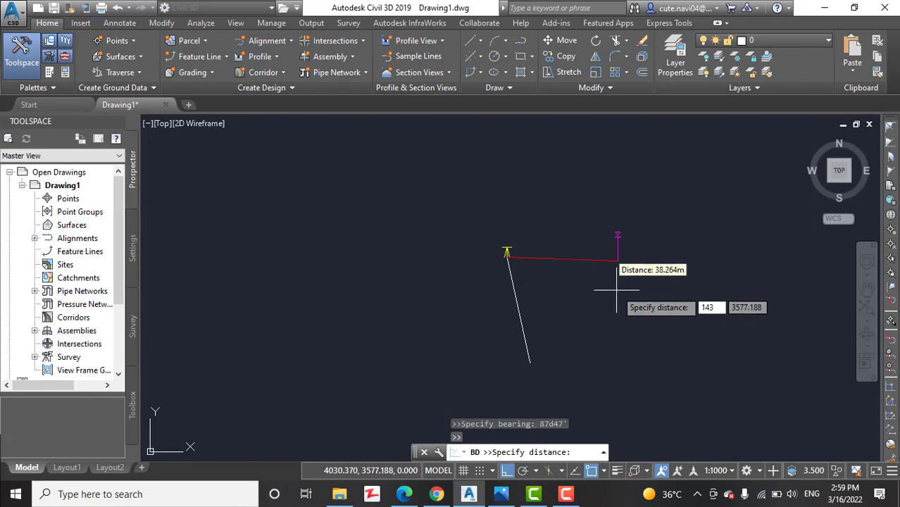
pyautogui.write('.56')
pyautogui.press('Return')
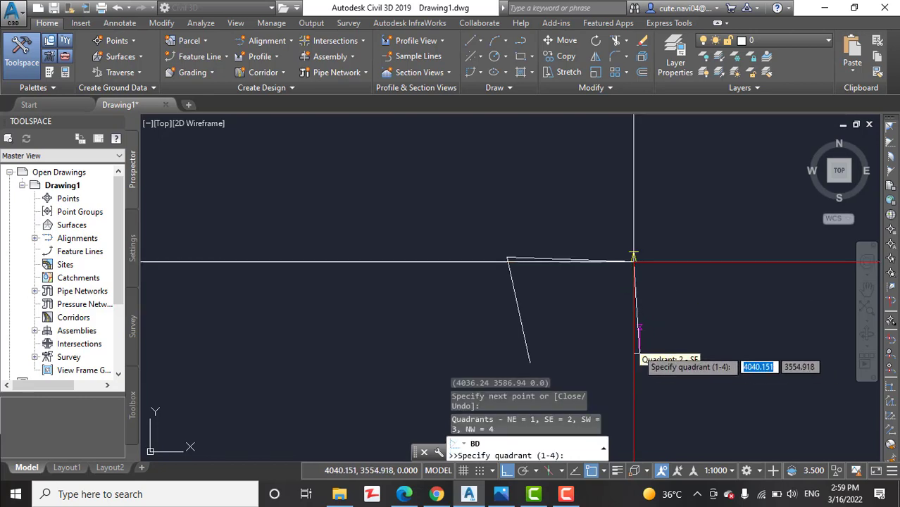
# Check the sketch's eastern side and choose the SE quadrant for the third line.
pyautogui.moveTo(637, 352); pyautogui.dragTo(526, 241, button='middle')
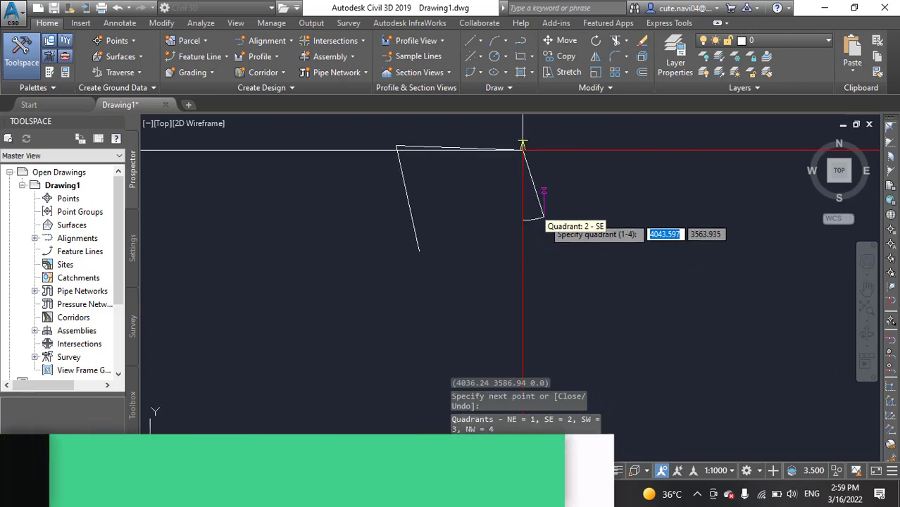
pyautogui.click(523, 149)
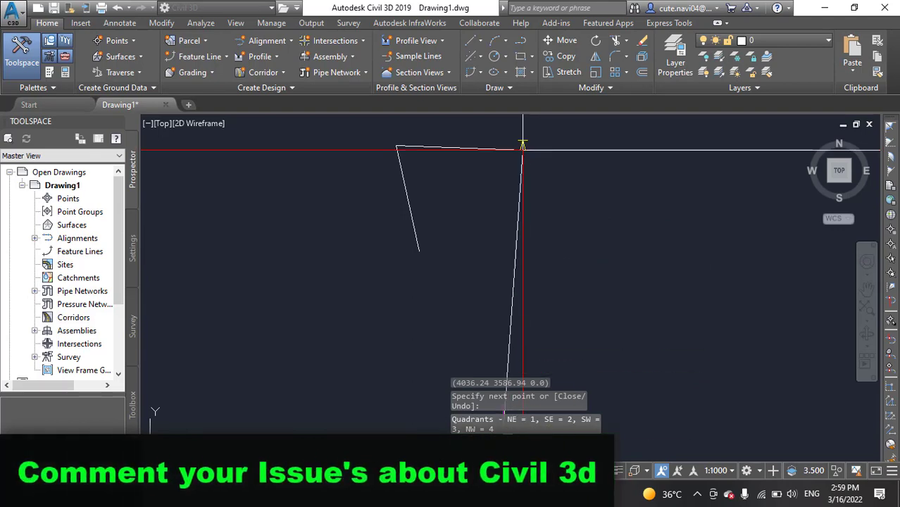
pyautogui.click(501, 493)
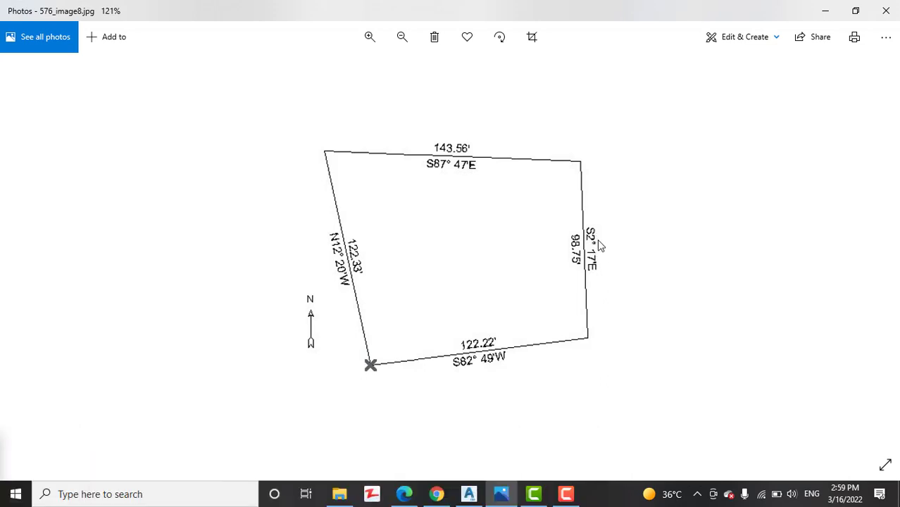
pyautogui.click(502, 493)
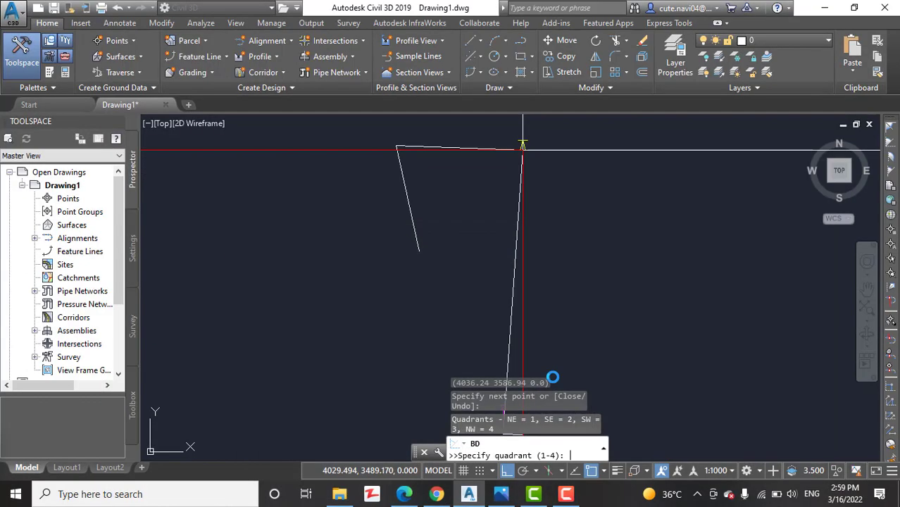
pyautogui.click(618, 295)
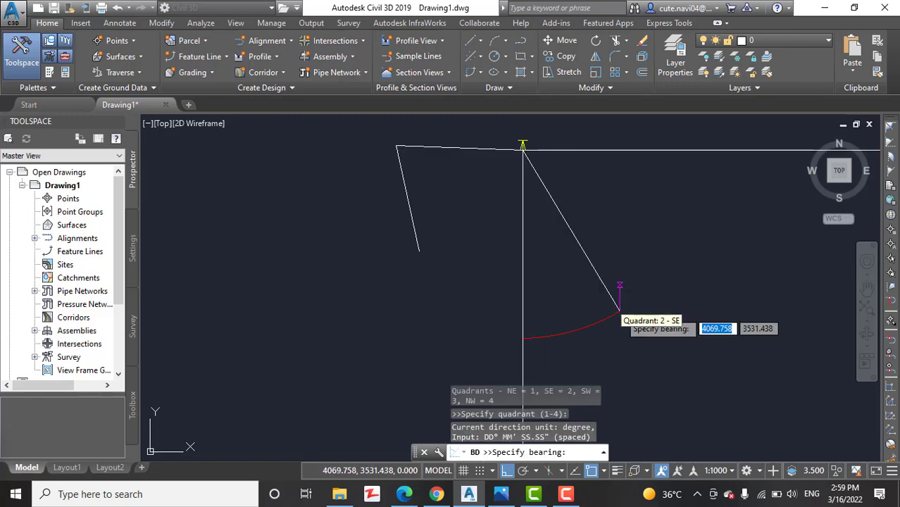
# Check the eastern side's bearing in the sketch and set the third line's bearing to 2d17'.
pyautogui.click(501, 493)
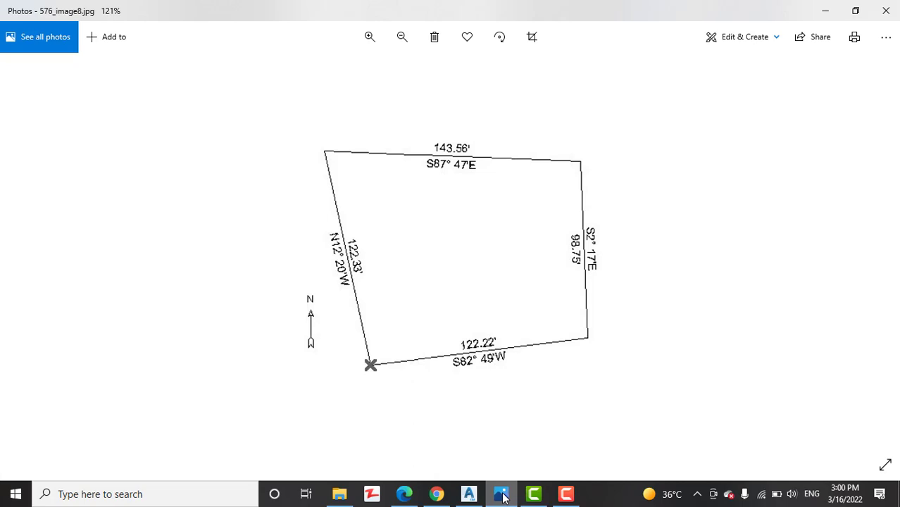
pyautogui.click(503, 496)
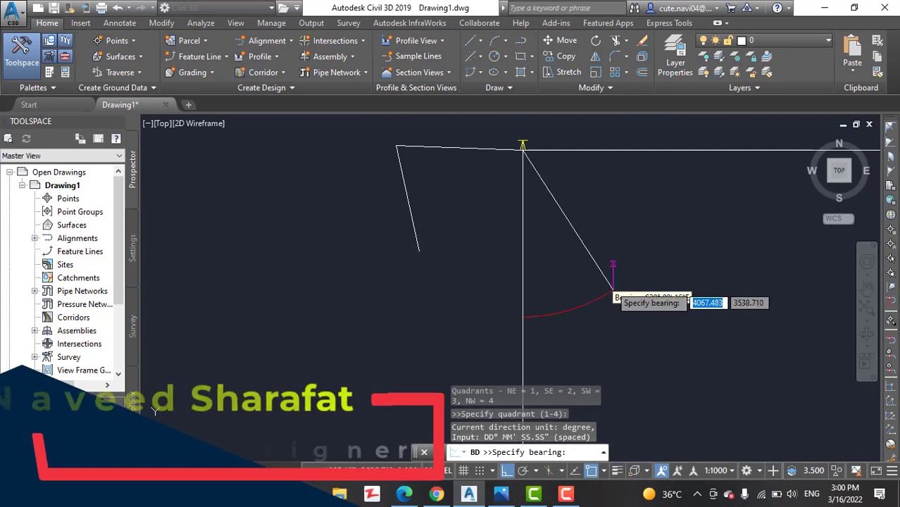
pyautogui.write('2d')
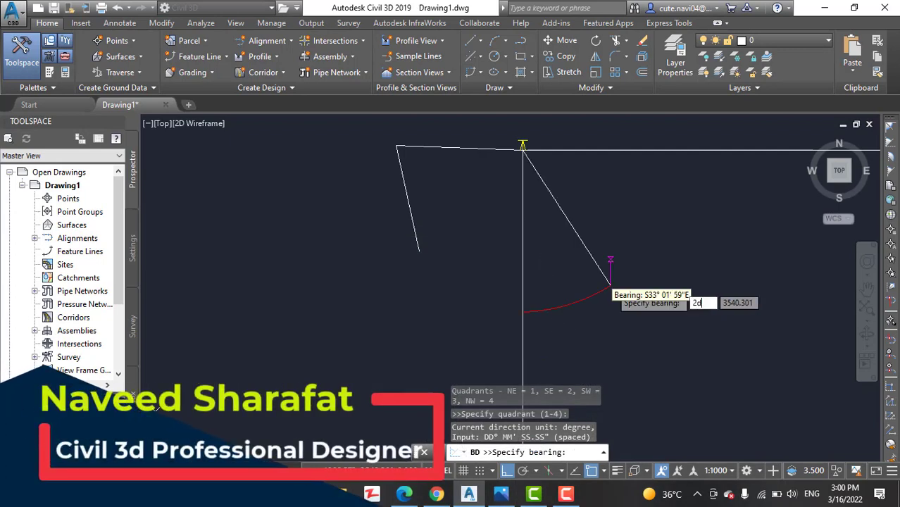
pyautogui.write("17'")
pyautogui.press('Return')
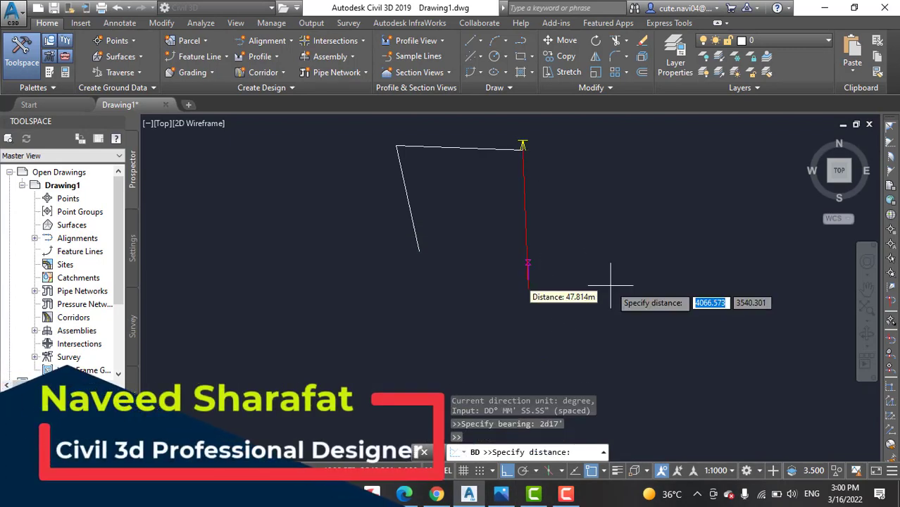
# Check the eastern side's length in the sketch and set the third line's distance to 98.75.
pyautogui.click(501, 495)
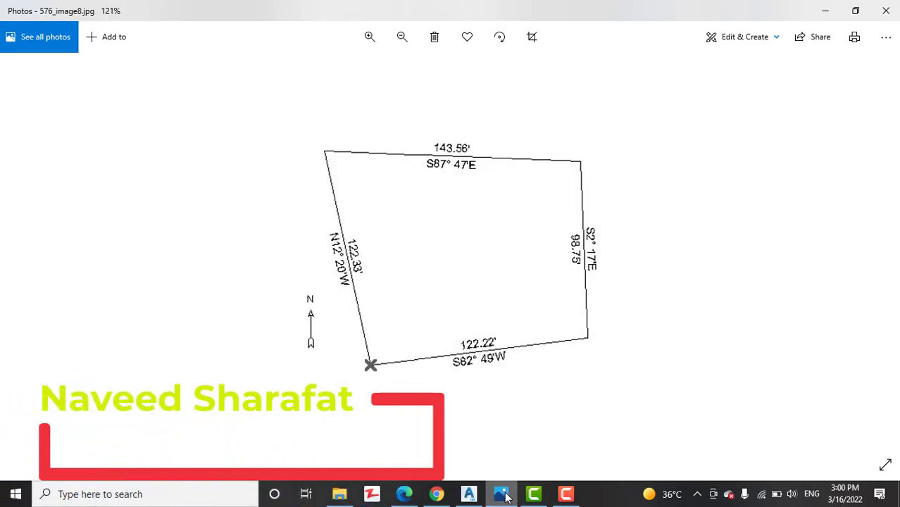
pyautogui.click(501, 495)
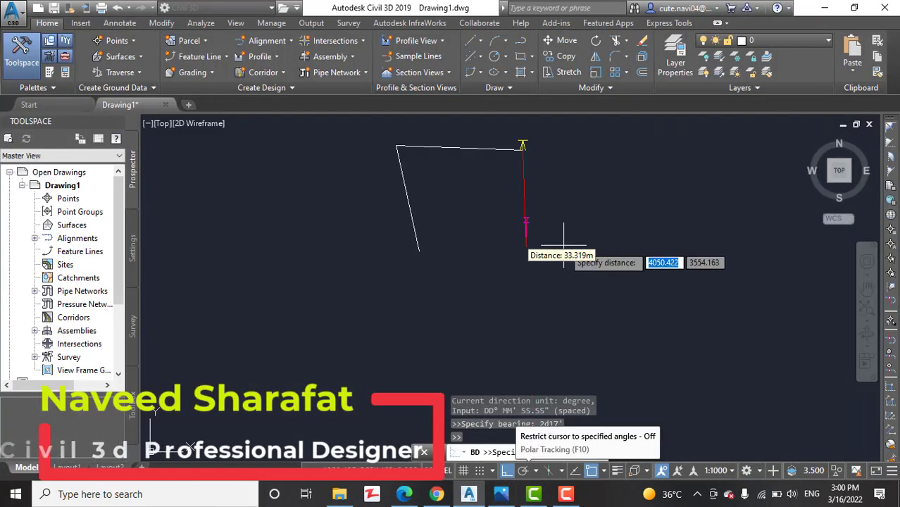
pyautogui.write('98')
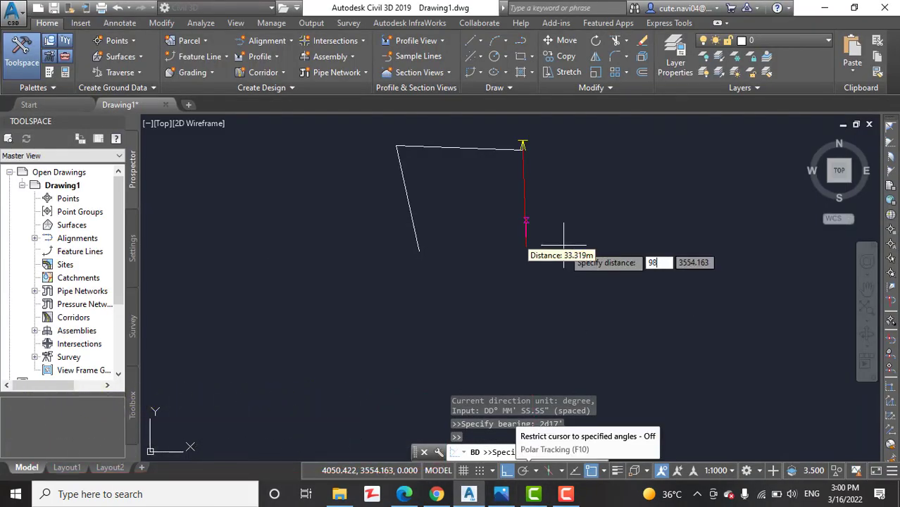
pyautogui.write('.75')
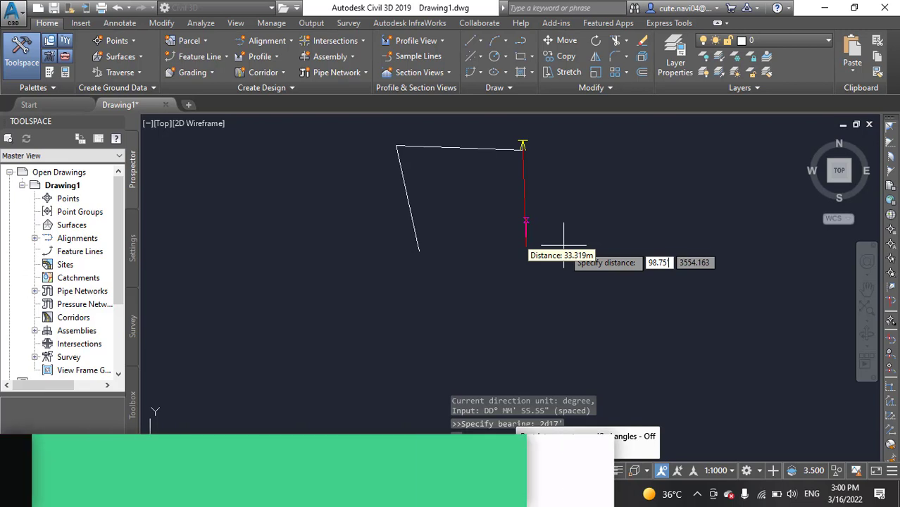
pyautogui.press('Return')
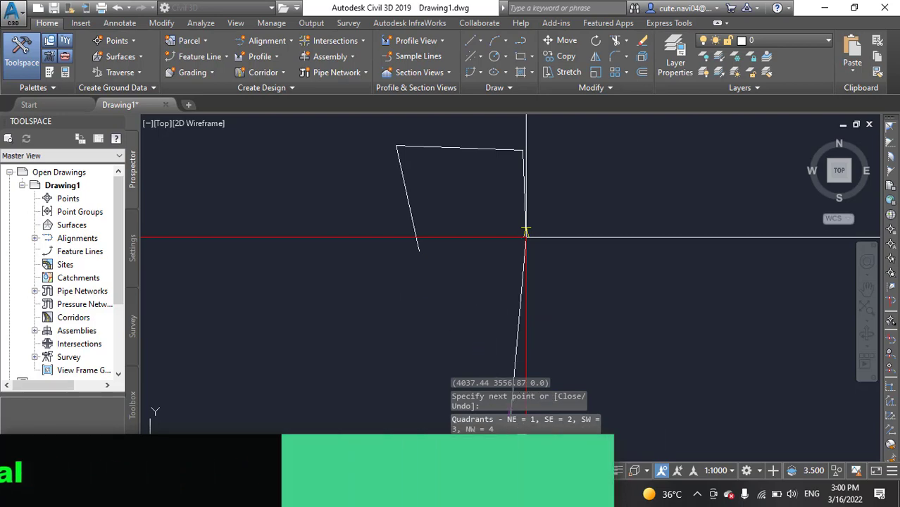
# Check the sketch's southern side and choose quadrant 3 (SW) for the fourth line.
pyautogui.click(501, 494)
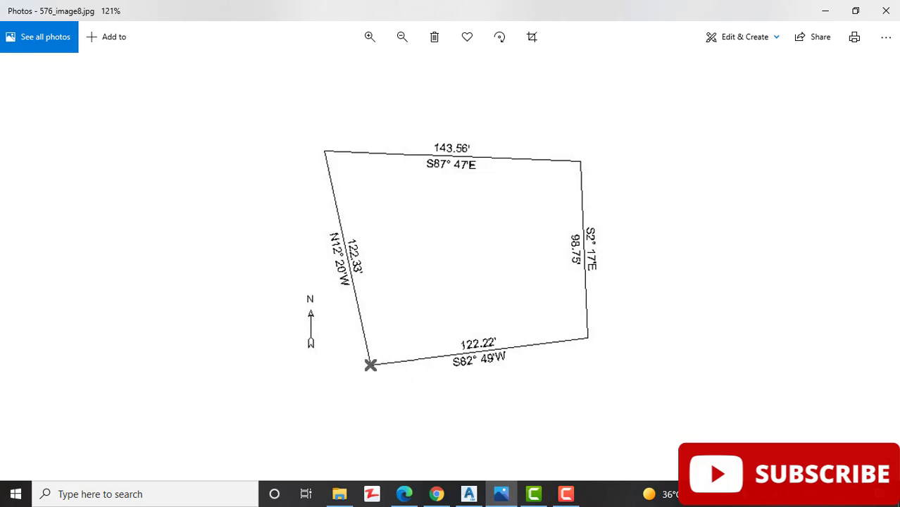
pyautogui.click(501, 494)
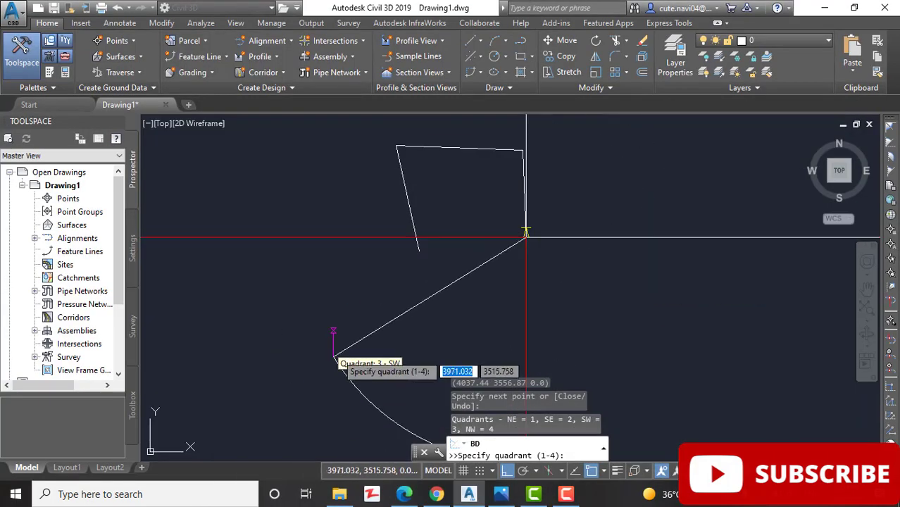
pyautogui.write('3')
pyautogui.press('Return')
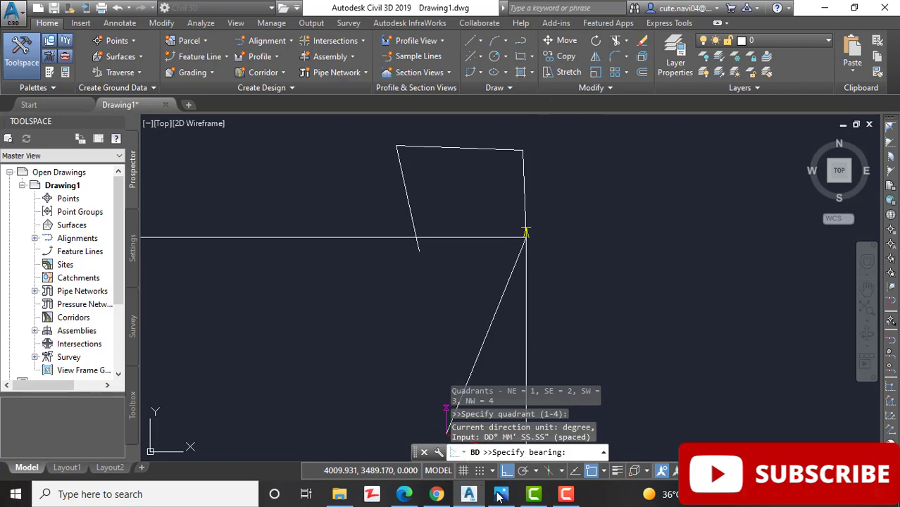
# Check the southern side's bearing in the sketch and set the fourth line's bearing to 82d49'.
pyautogui.click(501, 494)
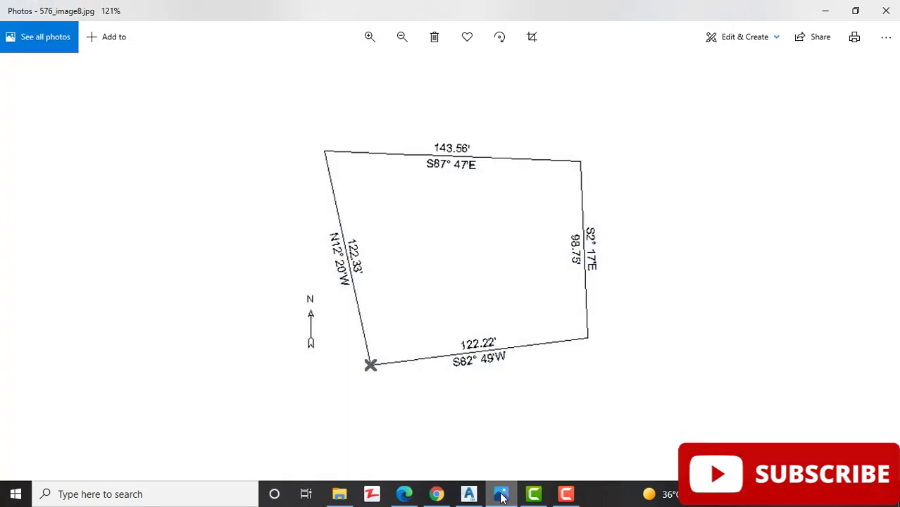
pyautogui.click(501, 493)
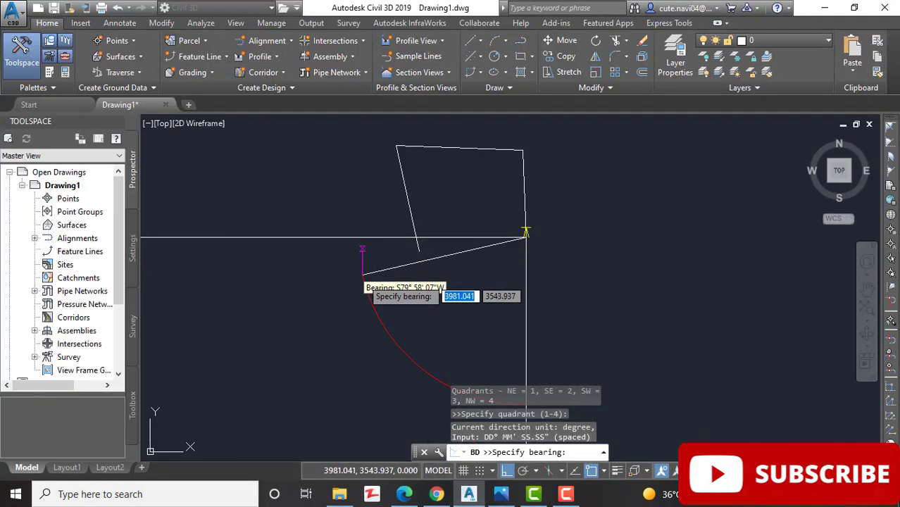
pyautogui.write('82')
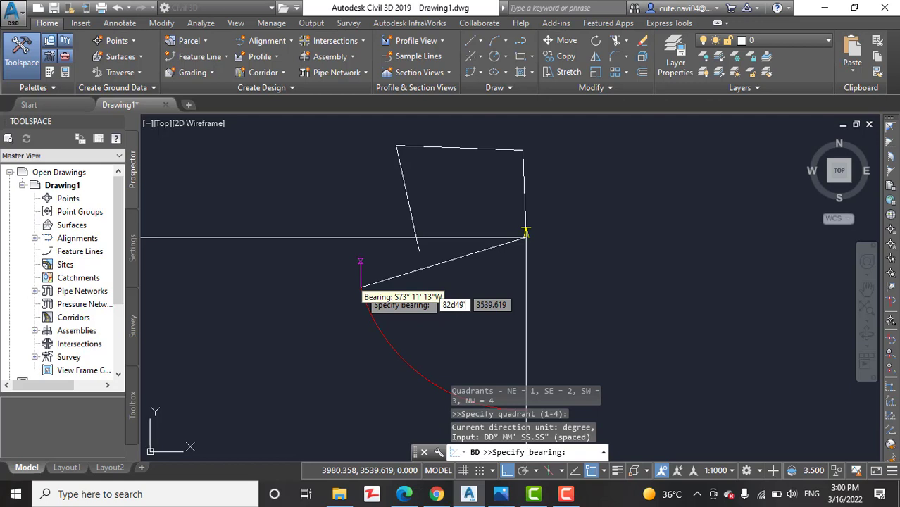
pyautogui.write("d49'")
pyautogui.press('Return')
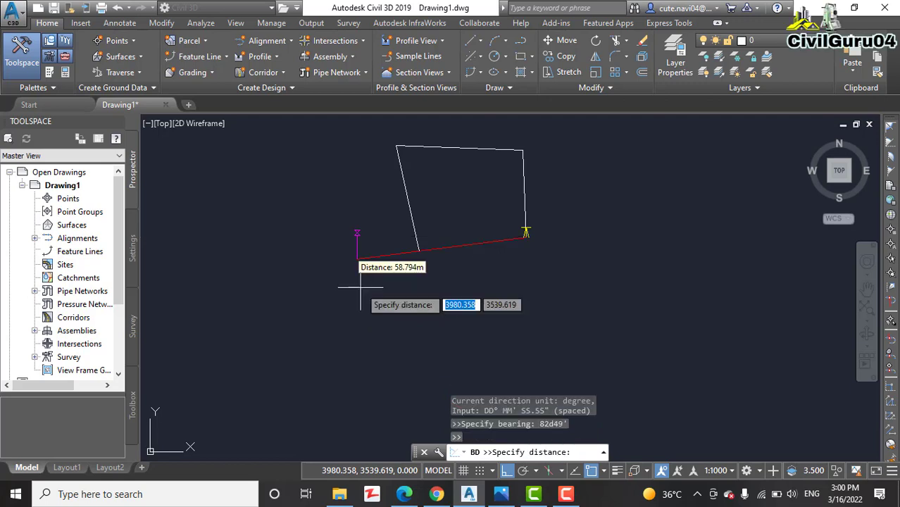
# Check the southern side's length in the sketch, set the fourth line's distance to 122.22 and end the line command.
pyautogui.click(499, 495)
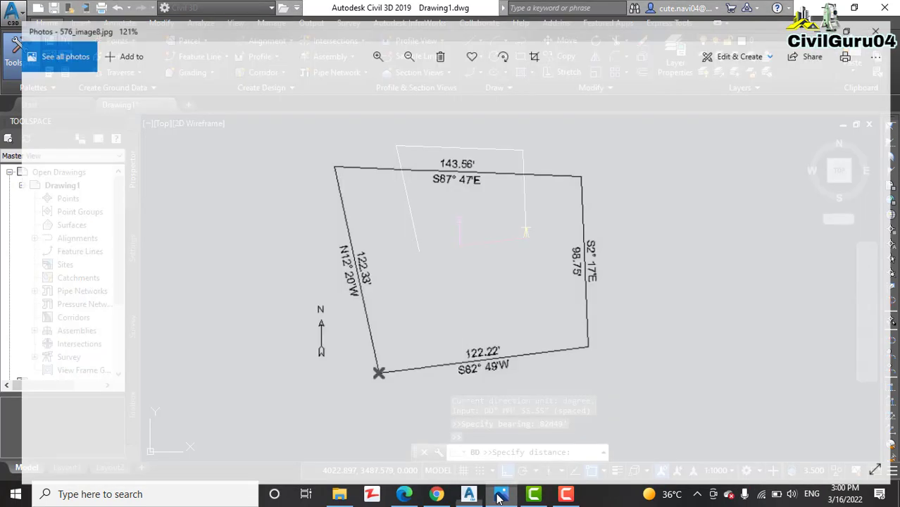
pyautogui.click(500, 495)
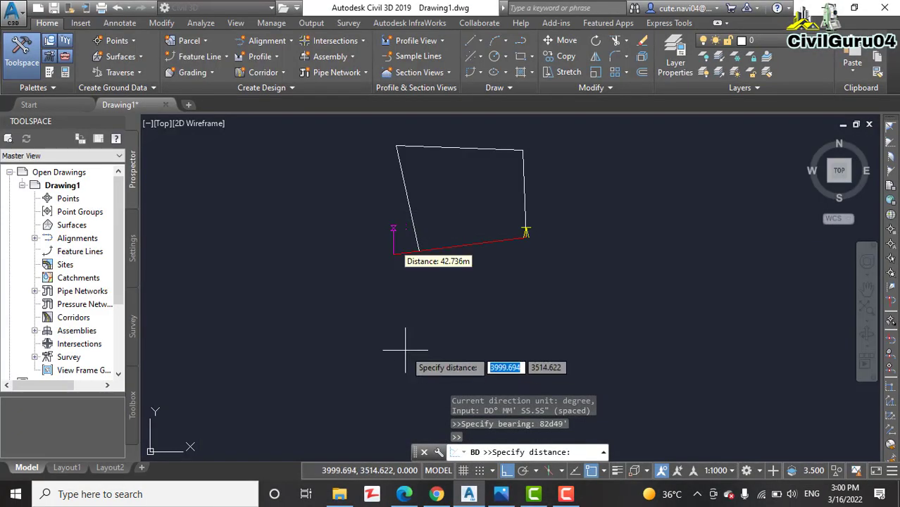
pyautogui.write('122.22')
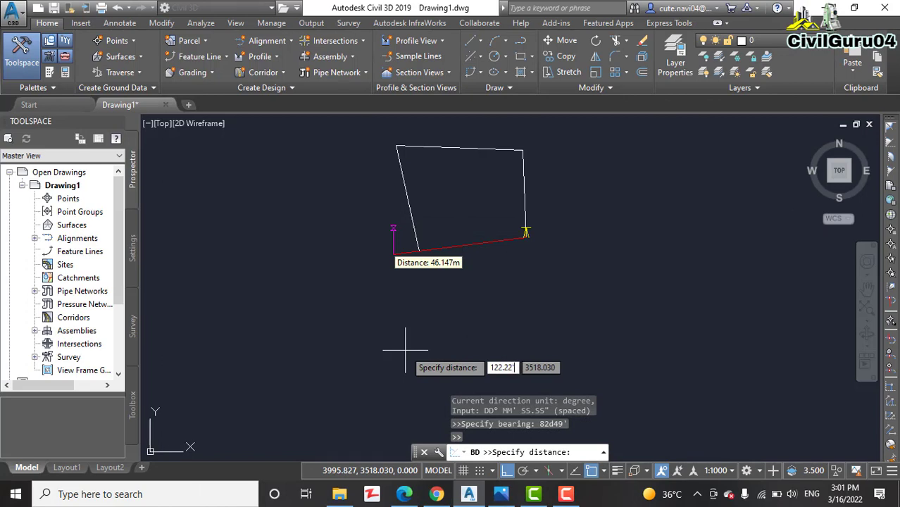
pyautogui.press('Return')
pyautogui.write("'bd")
pyautogui.press('Return')
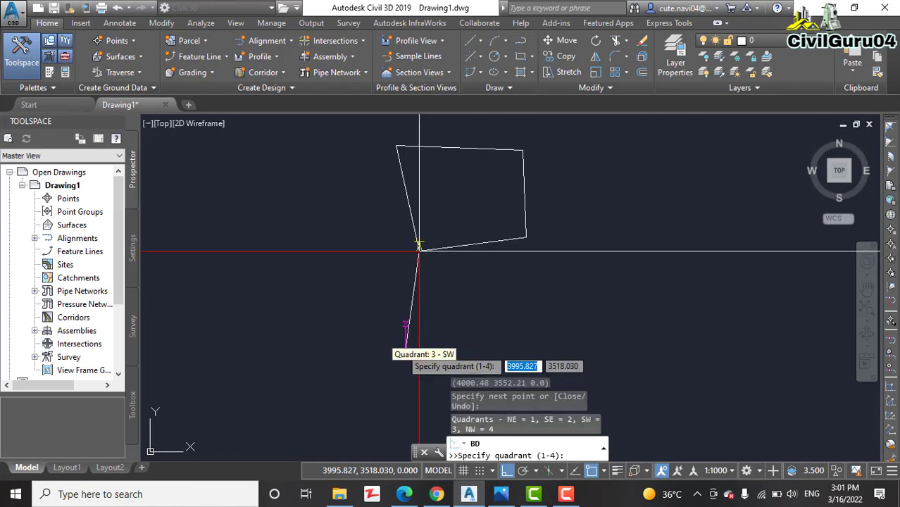
pyautogui.scroll(-2, 386, 361)
pyautogui.scroll(-2, 407, 289)
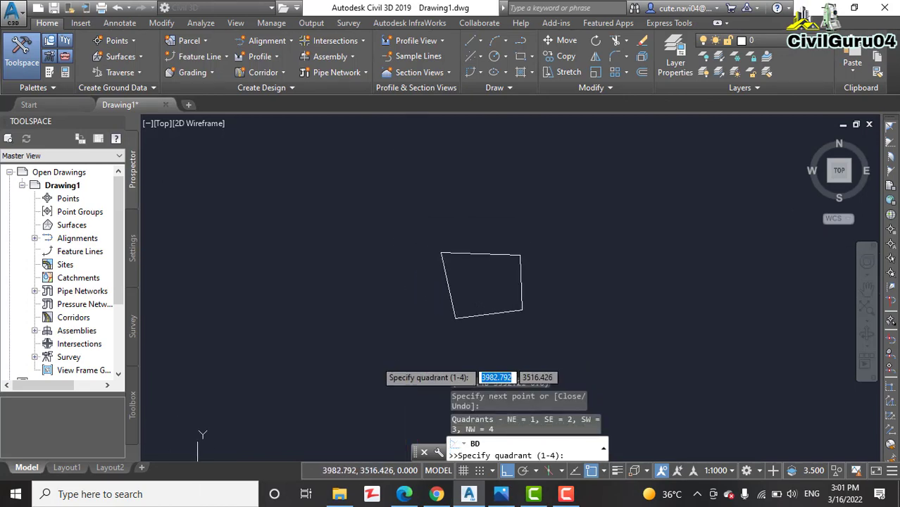
pyautogui.scroll(2, 455, 315)
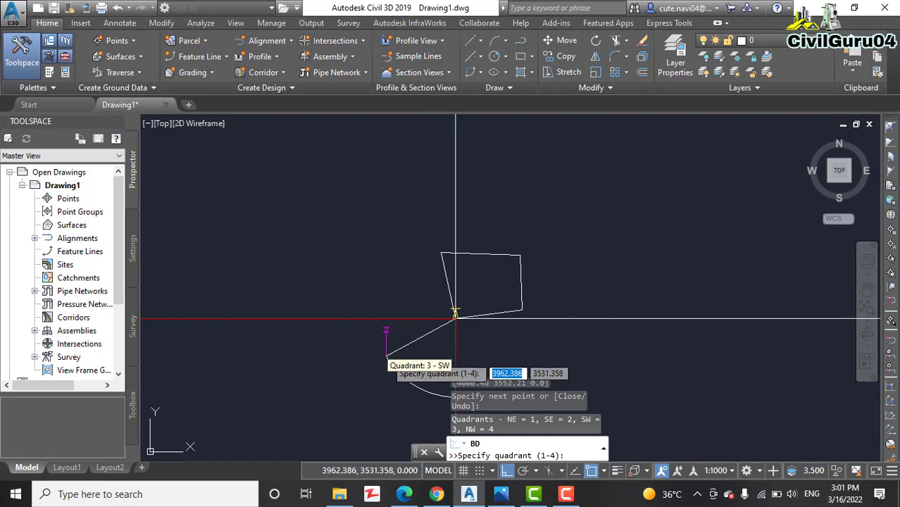
pyautogui.moveTo(455, 315); pyautogui.dragTo(434, 247, button='middle')
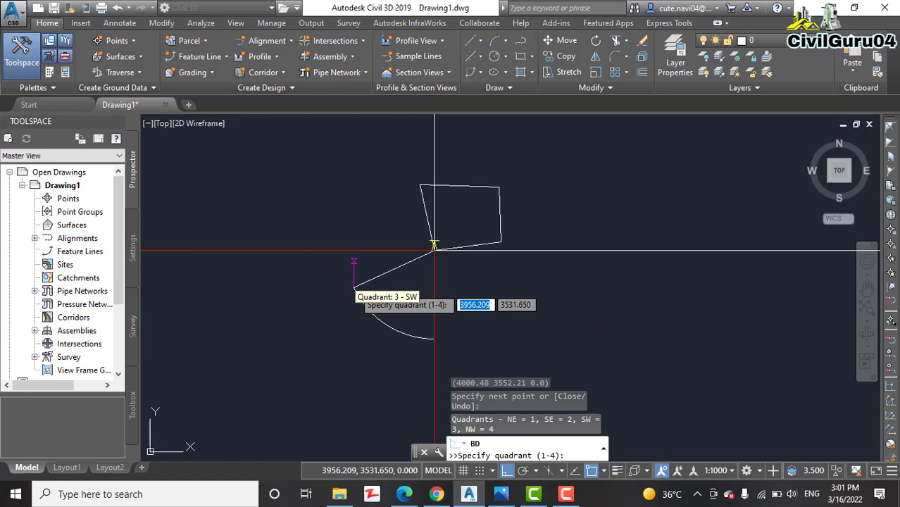
pyautogui.press('Escape')
pyautogui.press('Escape')
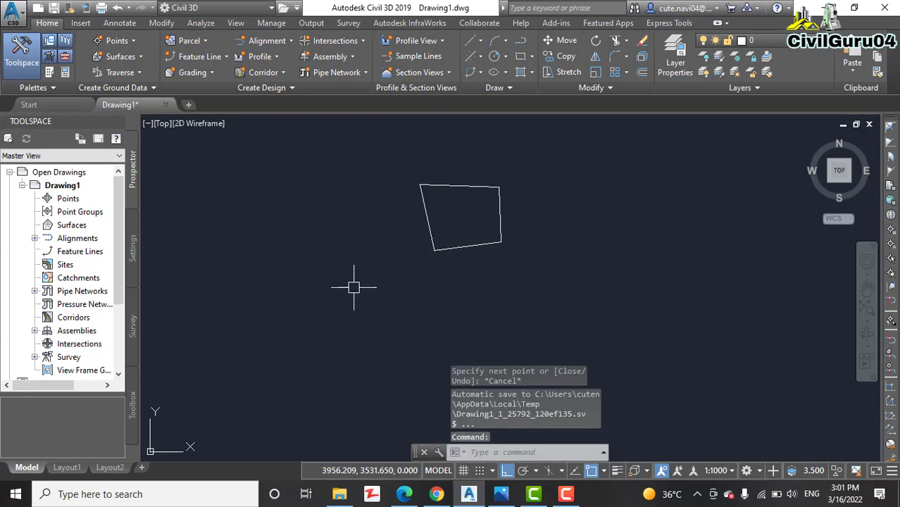
pyautogui.scroll(3, 381, 326)
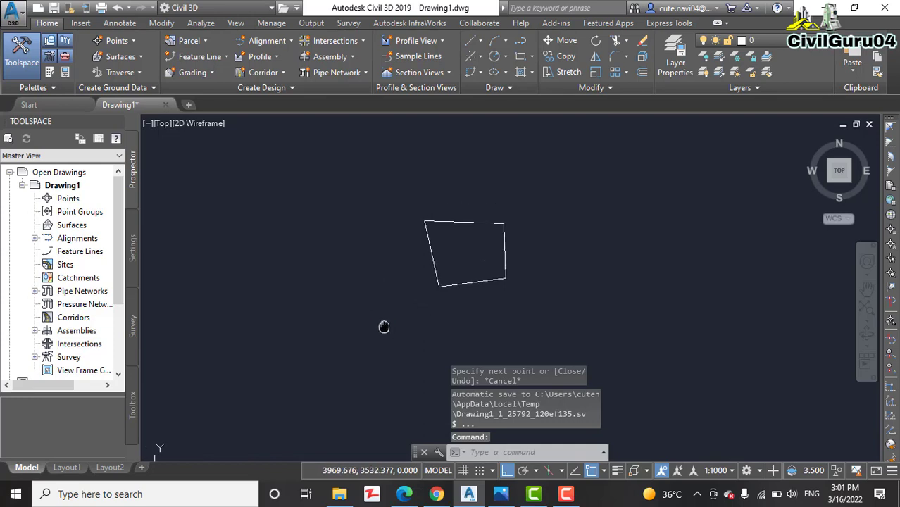
pyautogui.scroll(2, 402, 306)
pyautogui.scroll(-3, 382, 293)
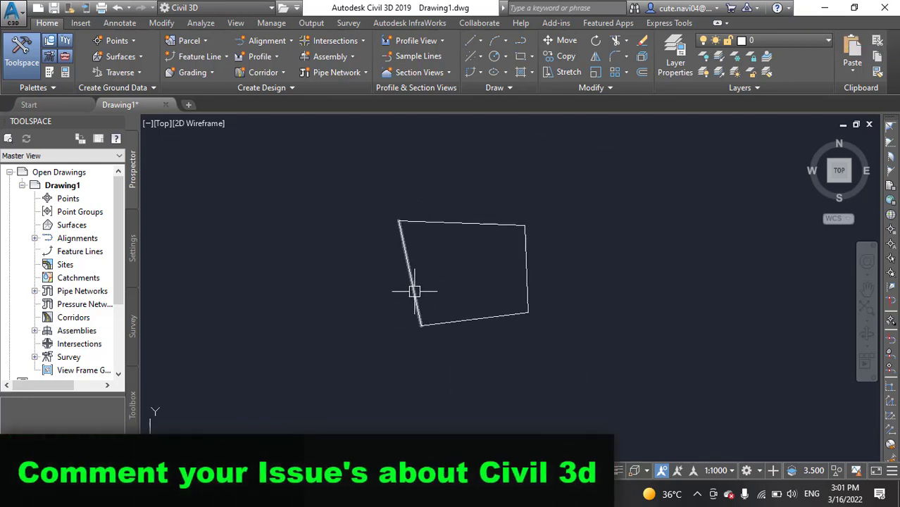
pyautogui.scroll(-2, 414, 290)
pyautogui.moveTo(414, 291)
pyautogui.mouseDown(button='middle')
pyautogui.moveTo(412, 250)
pyautogui.moveTo(447, 269)
pyautogui.mouseUp(button='middle')
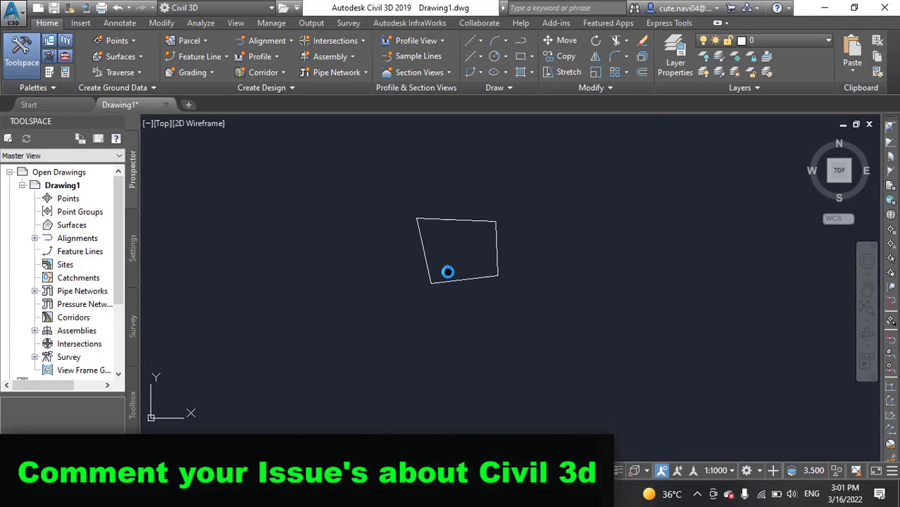
pyautogui.scroll(2, 447, 268)
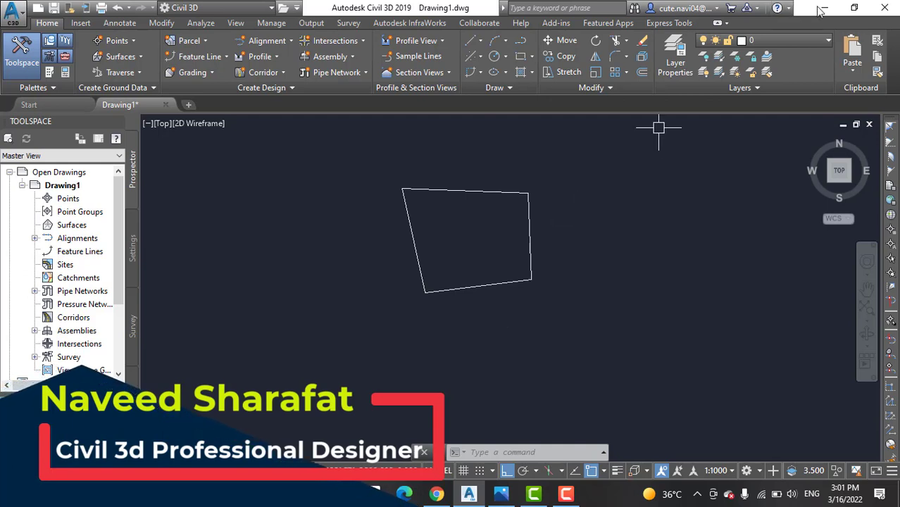
pyautogui.click(478, 41)
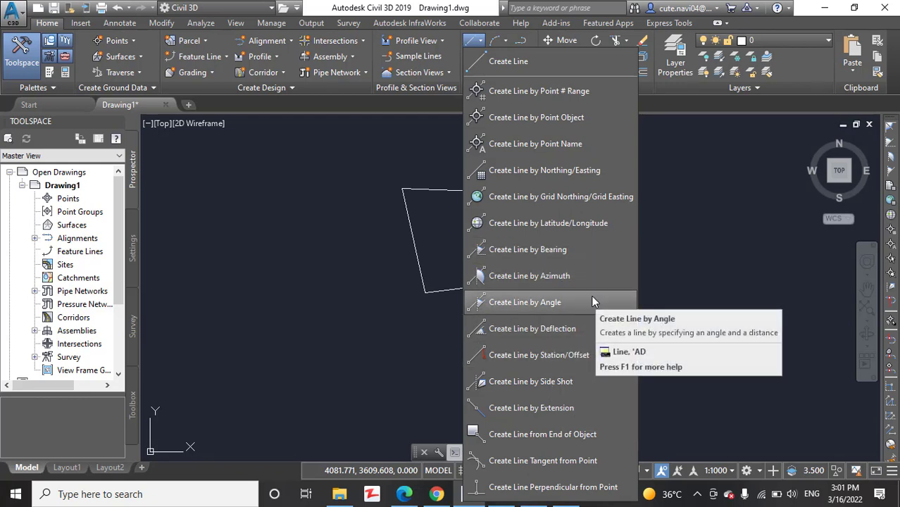
# Switch from Civil 3D to the Chrome browser and show the CivilGuru04 YouTube channel page.
pyautogui.click(824, 7)
pyautogui.click(437, 494)
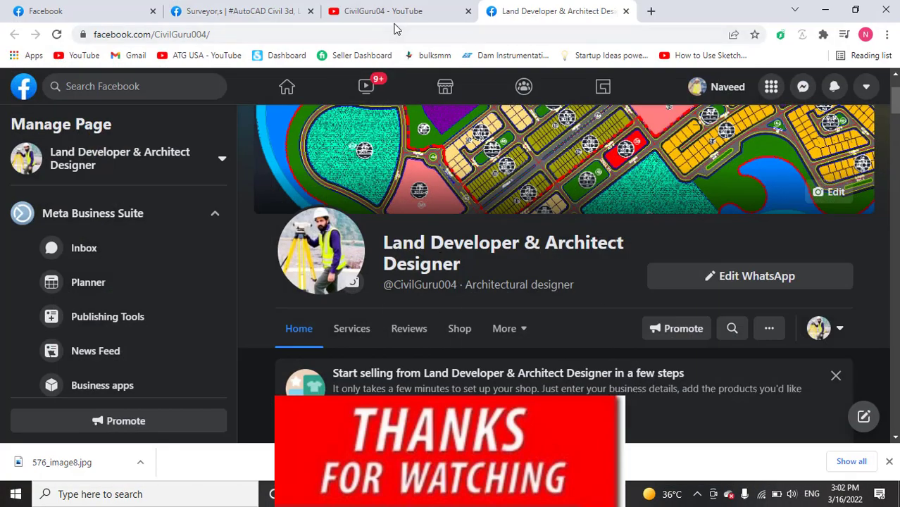
pyautogui.click(386, 11)
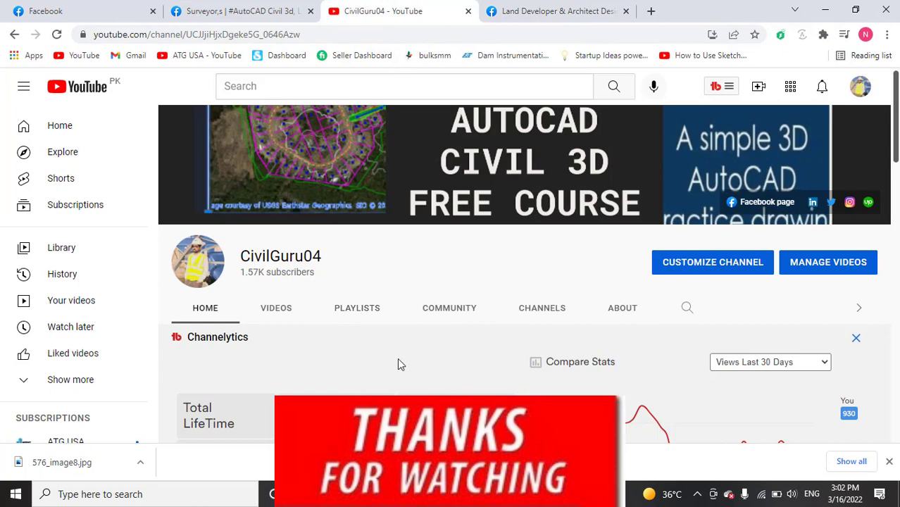